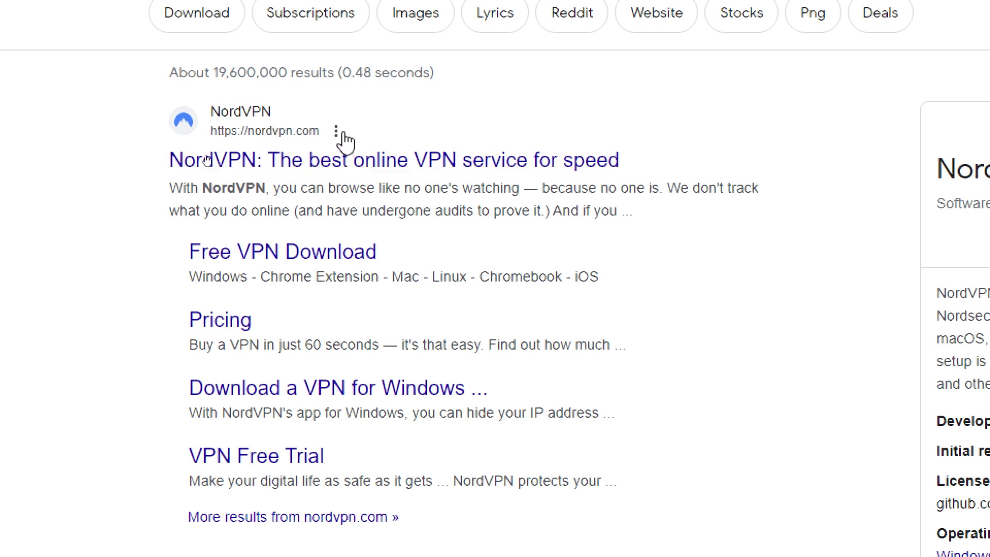
# Step: Open the official NordVPN site and scroll to its footer with the Become a Partner link
pyautogui.click(225, 175)
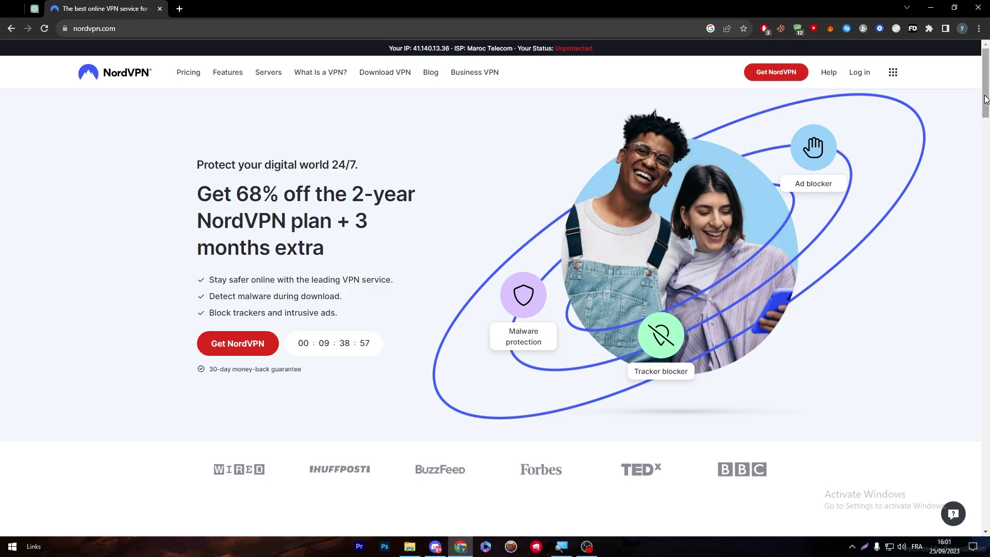
pyautogui.moveTo(984, 102); pyautogui.dragTo(981, 513)
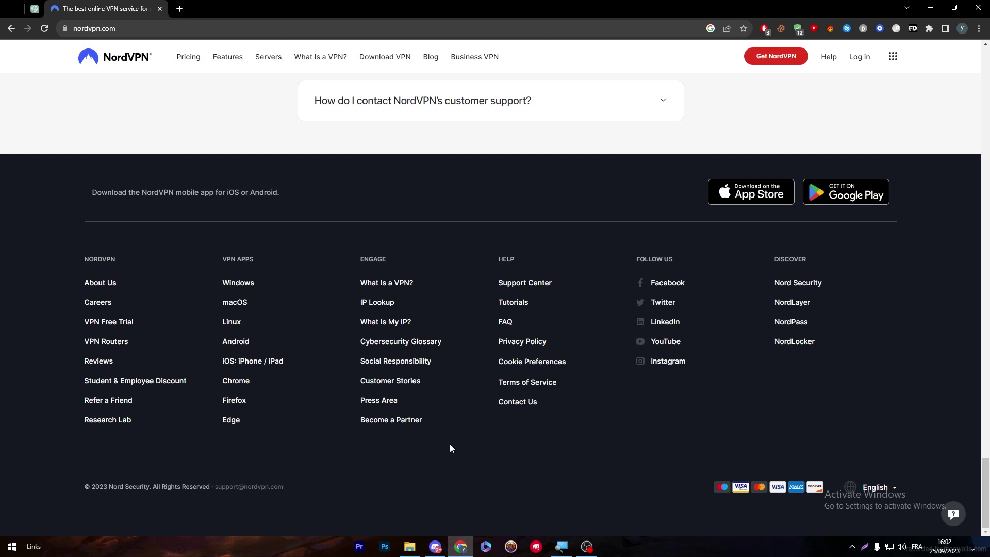
pyautogui.hotkey('ctrl', 'f')
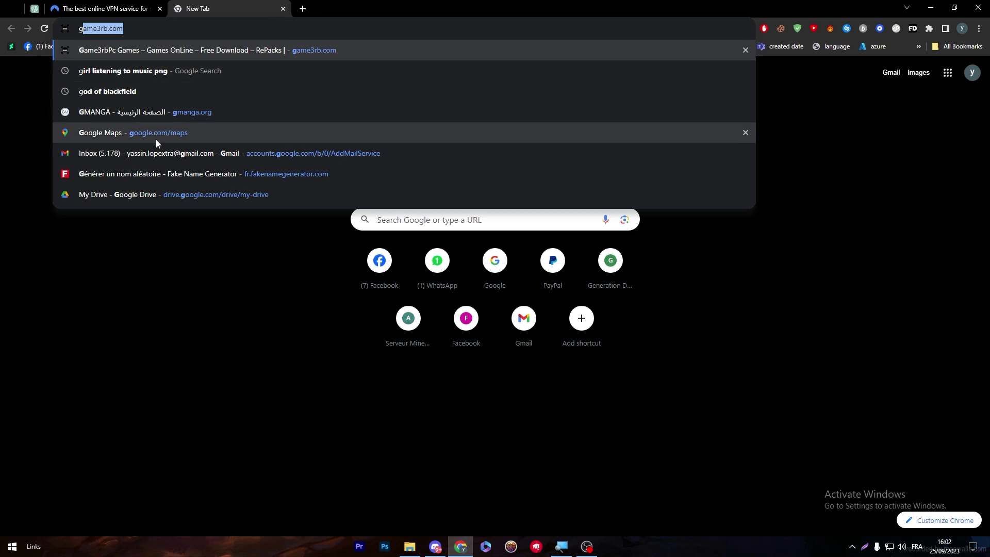
# Step: Google 'nordvpn affiliate' and open the NordVPN affiliate program result in a background tab
pyautogui.write('oogle')
pyautogui.press('Delete')
pyautogui.press('Return')
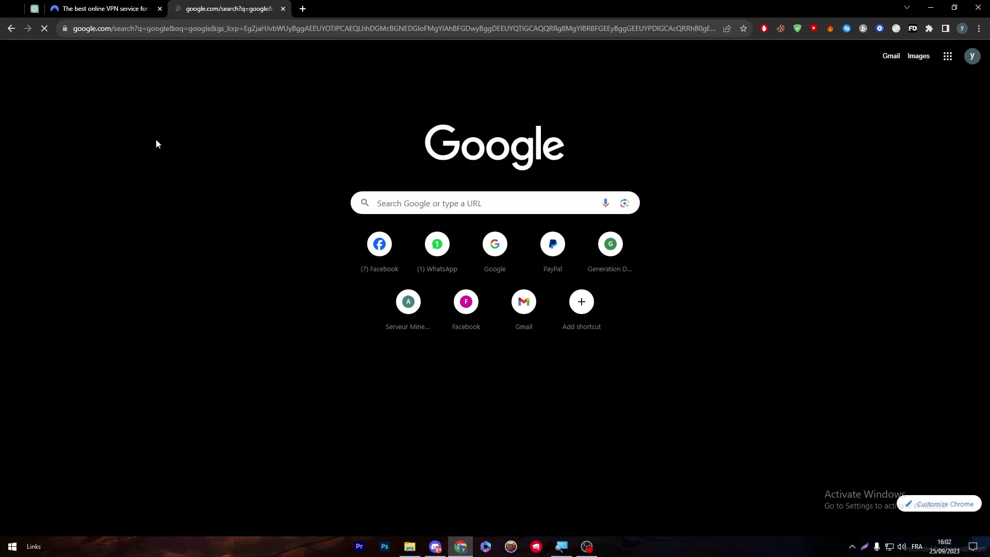
pyautogui.click(166, 159)
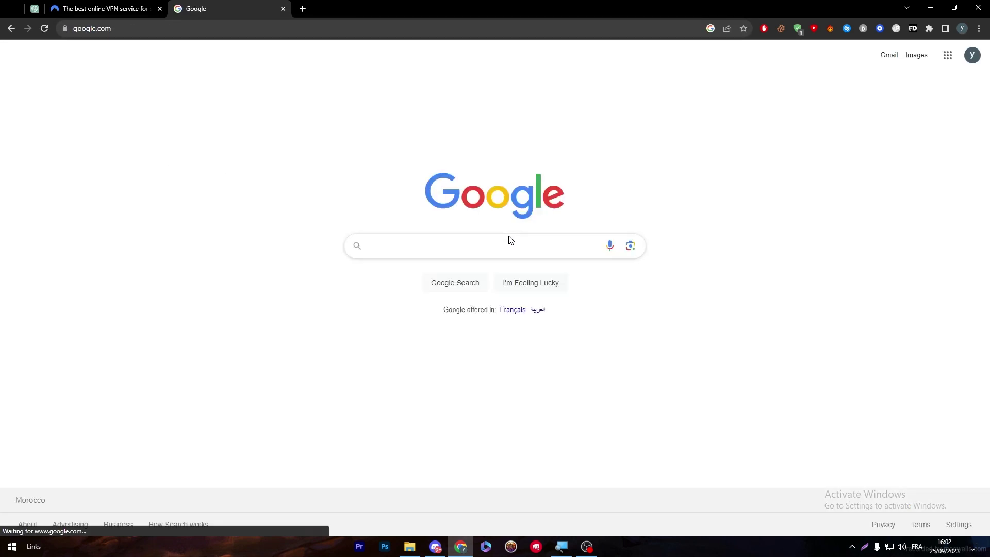
pyautogui.write('nordvpn ')
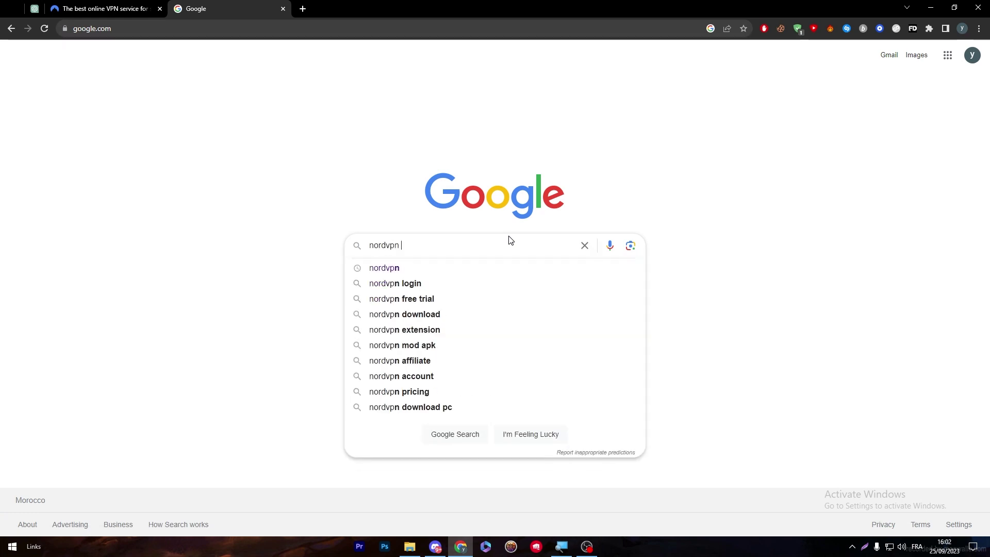
pyautogui.write('affiliate')
pyautogui.press('Return')
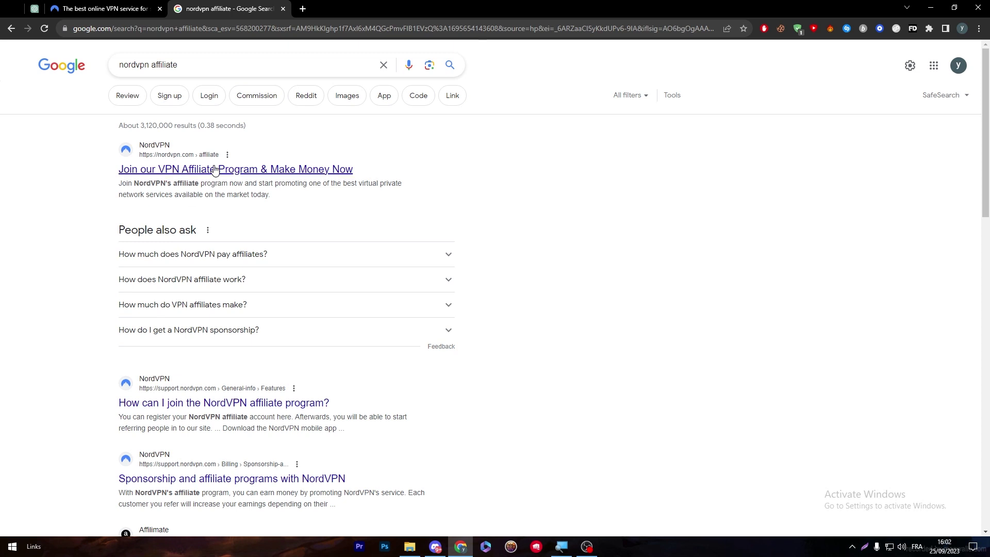
pyautogui.middleClick(216, 170)
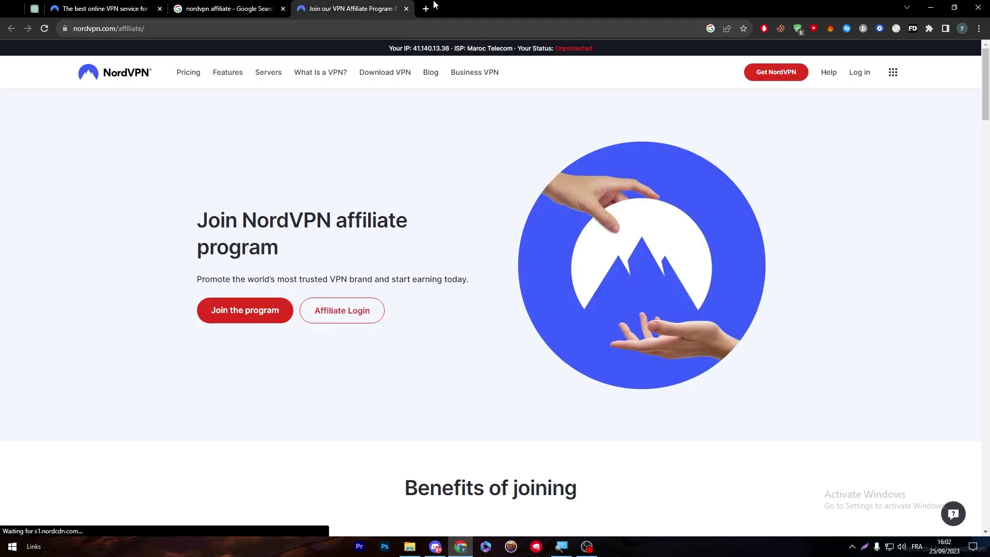
# Step: Switch to the affiliate program tab and start the 'Join the program' sign-up
pyautogui.click(350, 9)
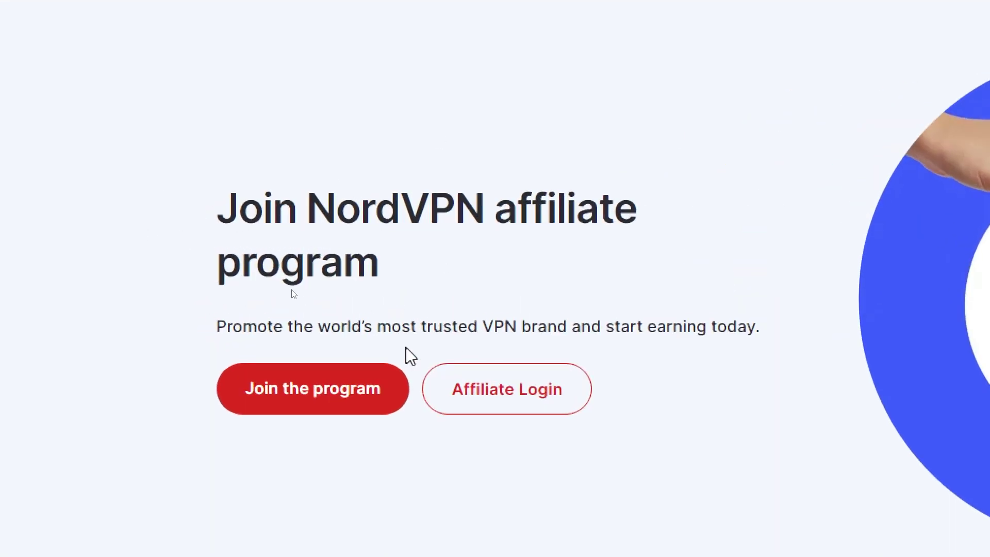
pyautogui.click(268, 392)
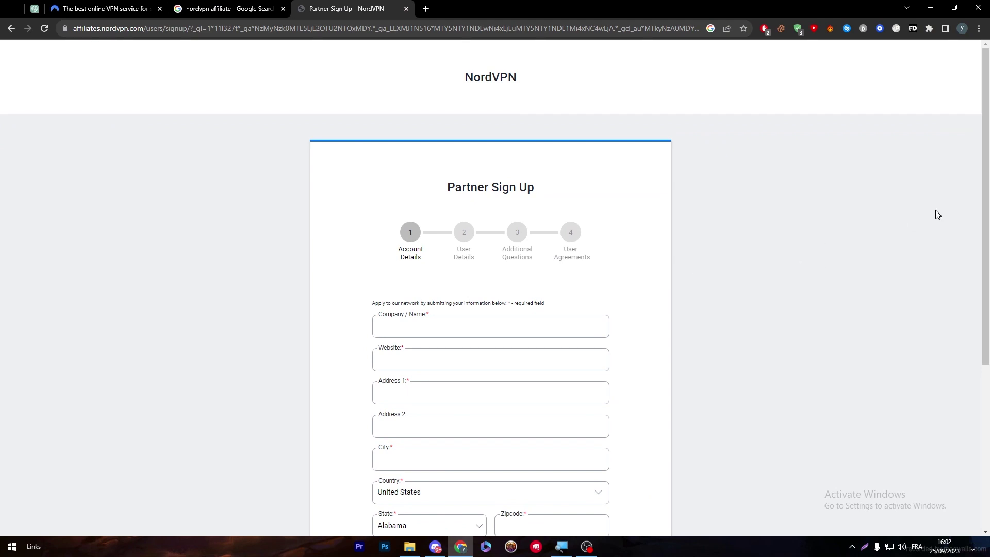
# Step: Accept cookie consent, auto-fill Account Details with Fake Data, and continue to User Details
pyautogui.scroll(-1, 986, 188)
pyautogui.moveTo(985, 188); pyautogui.dragTo(985, 260)
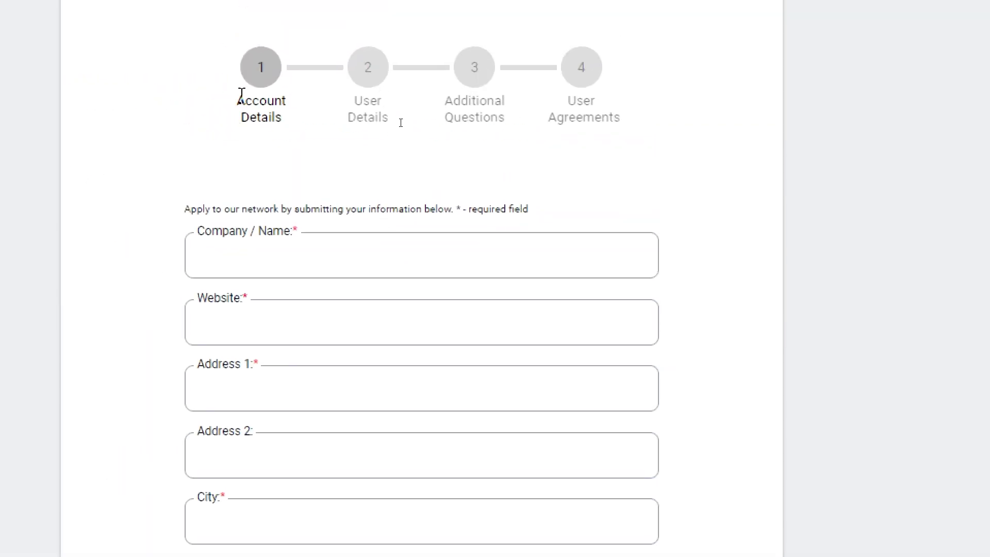
pyautogui.moveTo(238, 95); pyautogui.dragTo(279, 116)
pyautogui.click(285, 128)
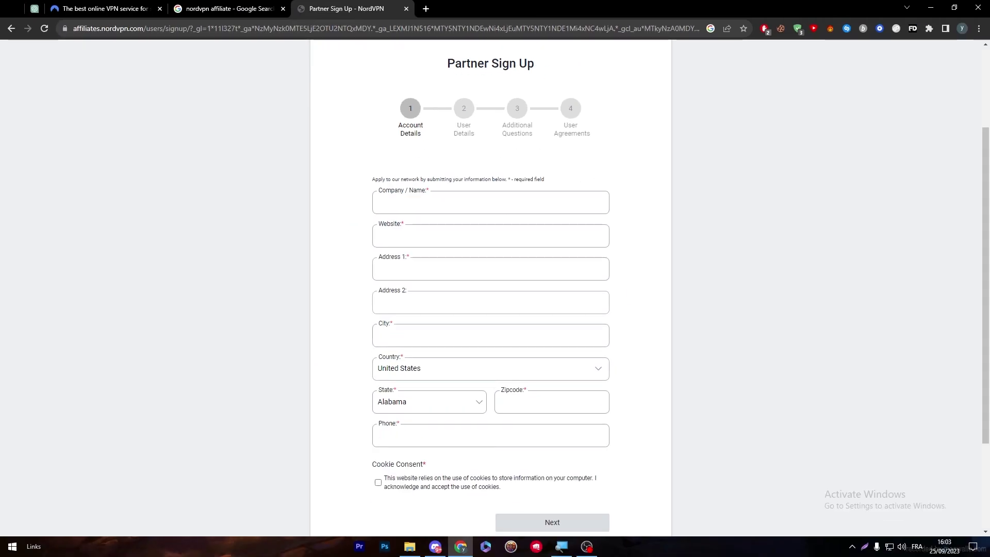
pyautogui.scroll(-1, 580, 226)
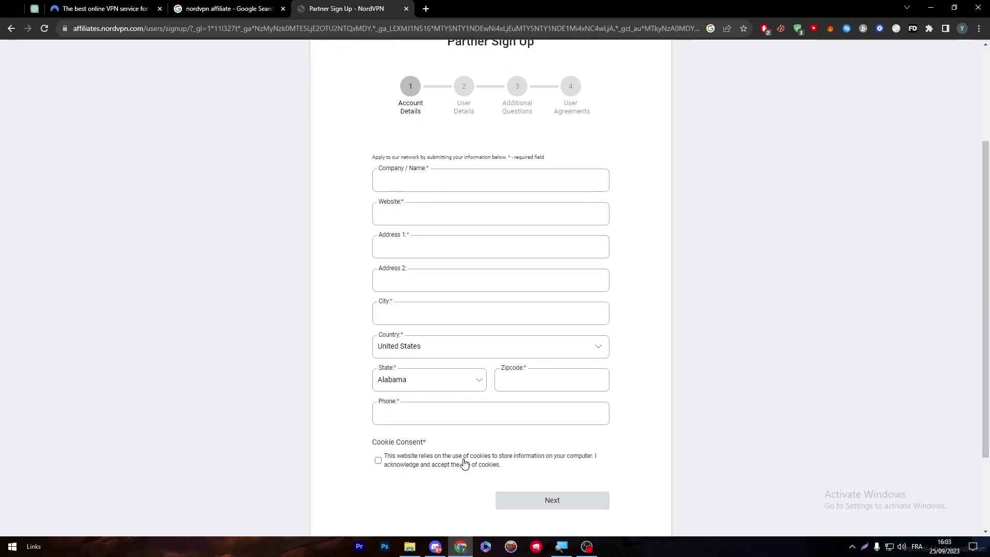
pyautogui.click(397, 460)
pyautogui.click(912, 28)
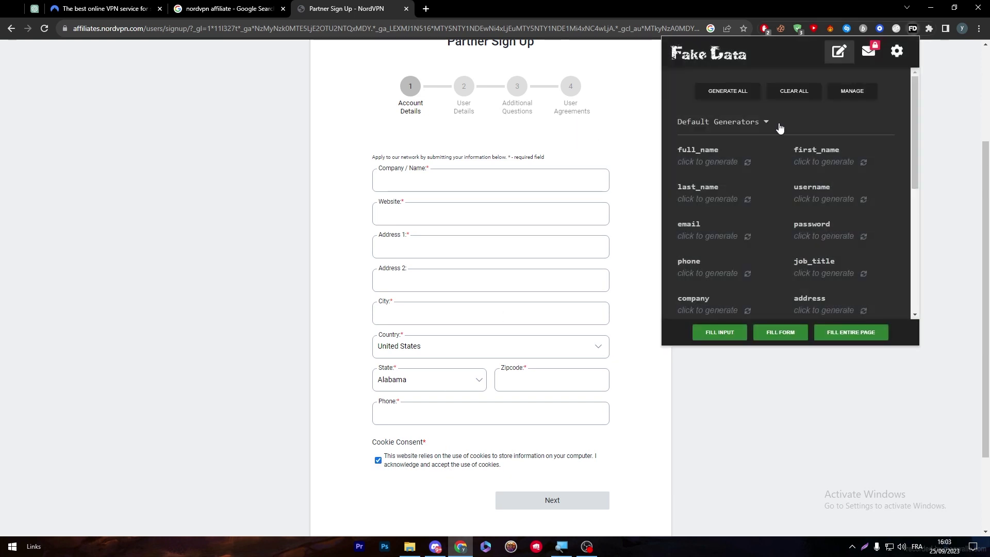
pyautogui.click(867, 336)
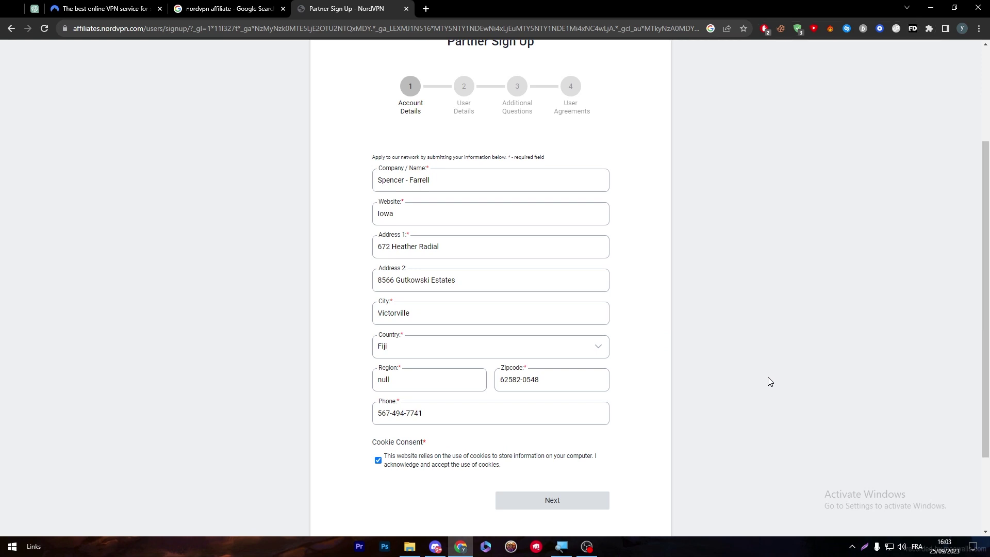
pyautogui.click(536, 501)
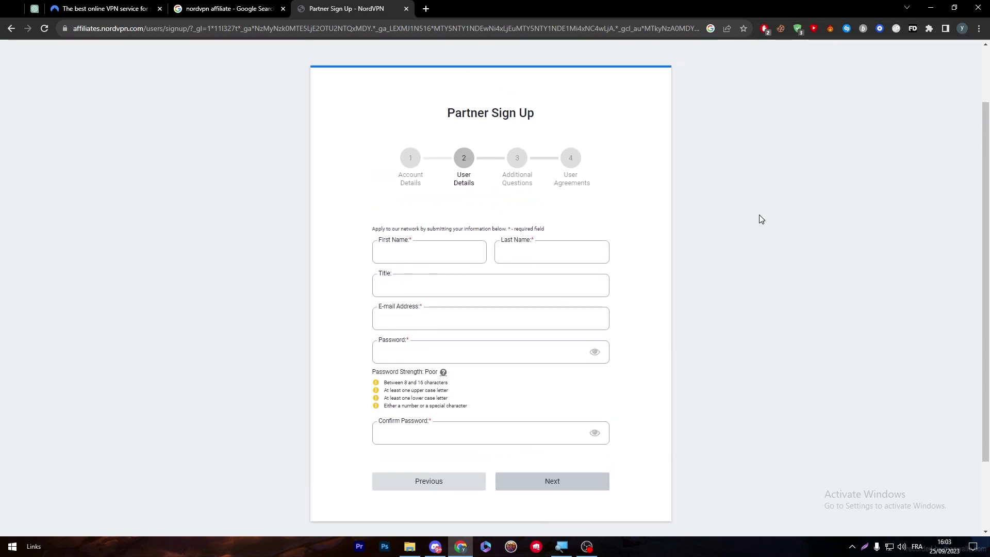
# Step: Auto-fill User Details with generated data and replace the e-mail with your own address
pyautogui.click(913, 29)
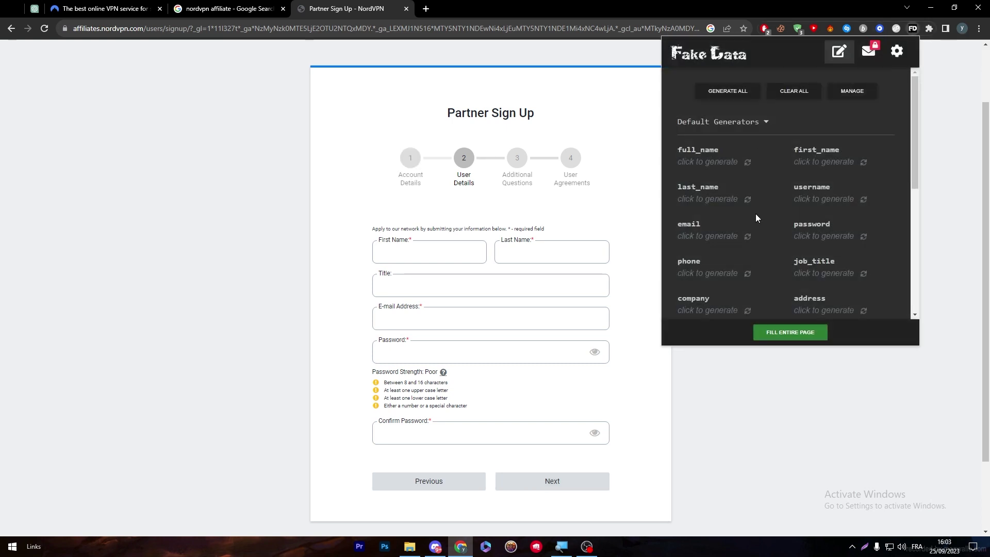
pyautogui.click(783, 333)
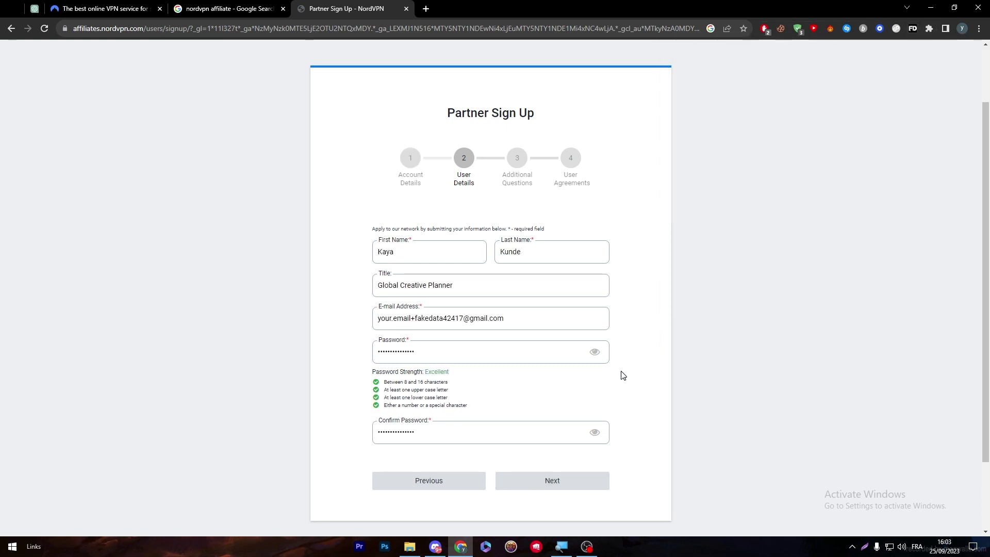
pyautogui.moveTo(504, 318); pyautogui.dragTo(332, 323)
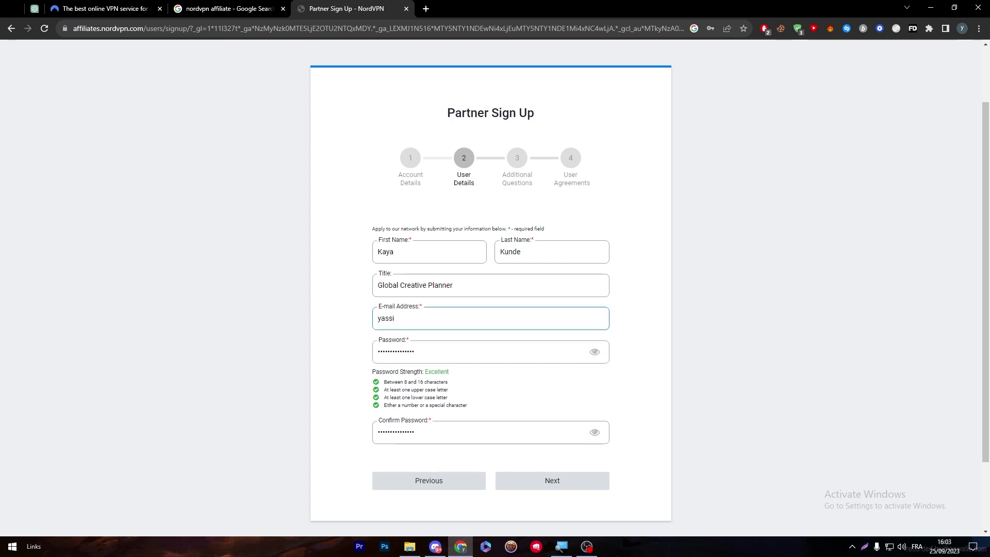
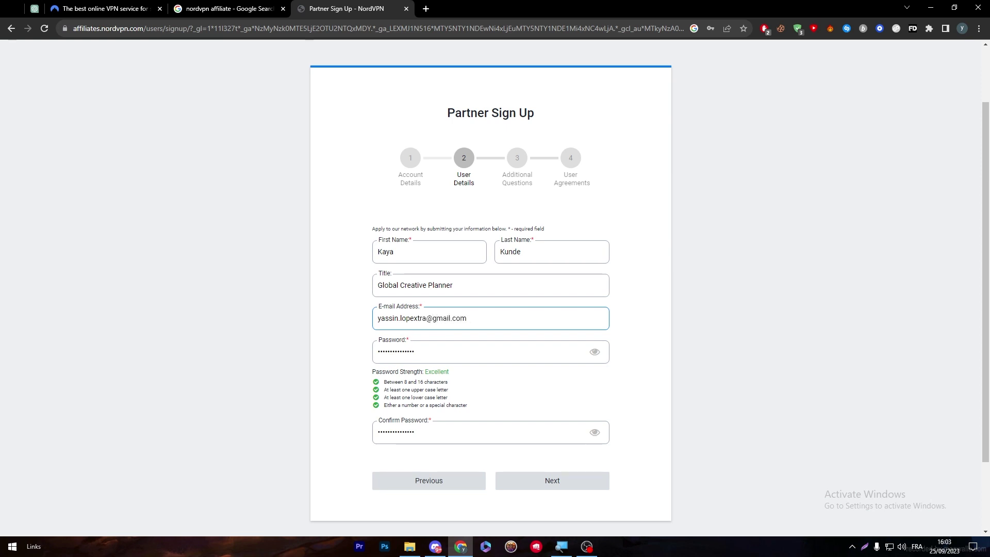
# Step: Overwrite the generated password with a new account password
pyautogui.click(408, 351)
pyautogui.hotkey('ctrl', 'a')
pyautogui.click(313, 360)
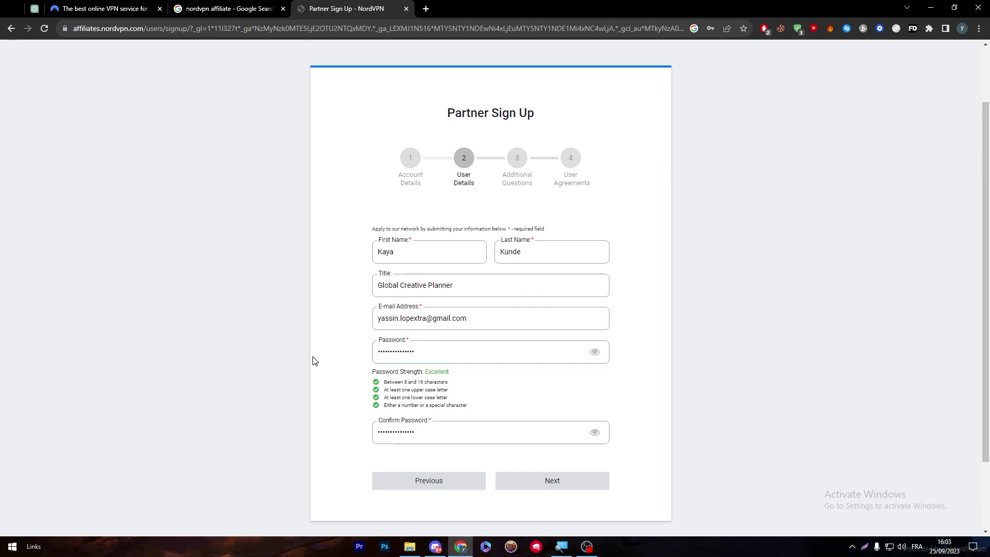
pyautogui.click(490, 351)
pyautogui.hotkey('ctrl', 'a')
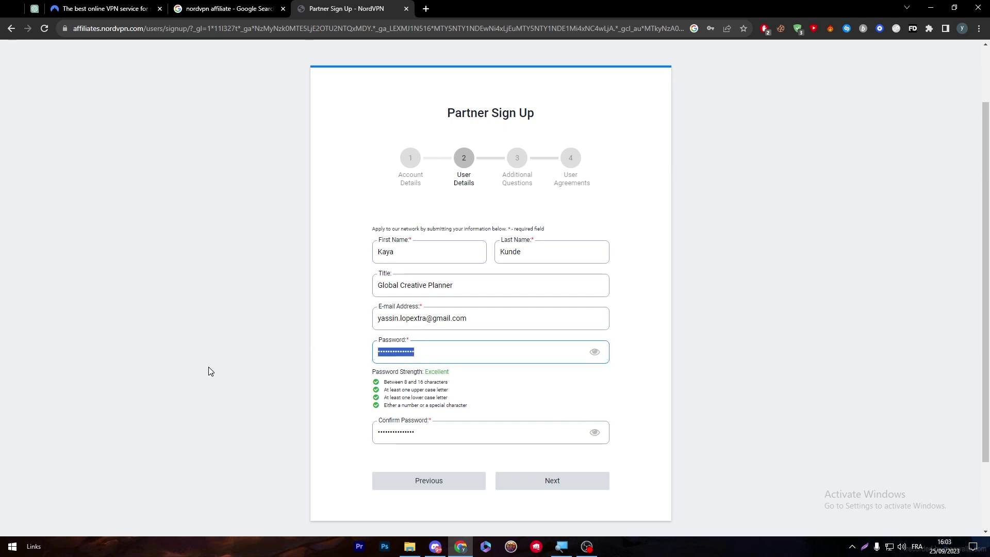
# Step: Enter the password confirmation and advance to the Additional Questions step
pyautogui.press('Tab')
pyautogui.hotkey('ctrl', 'a')
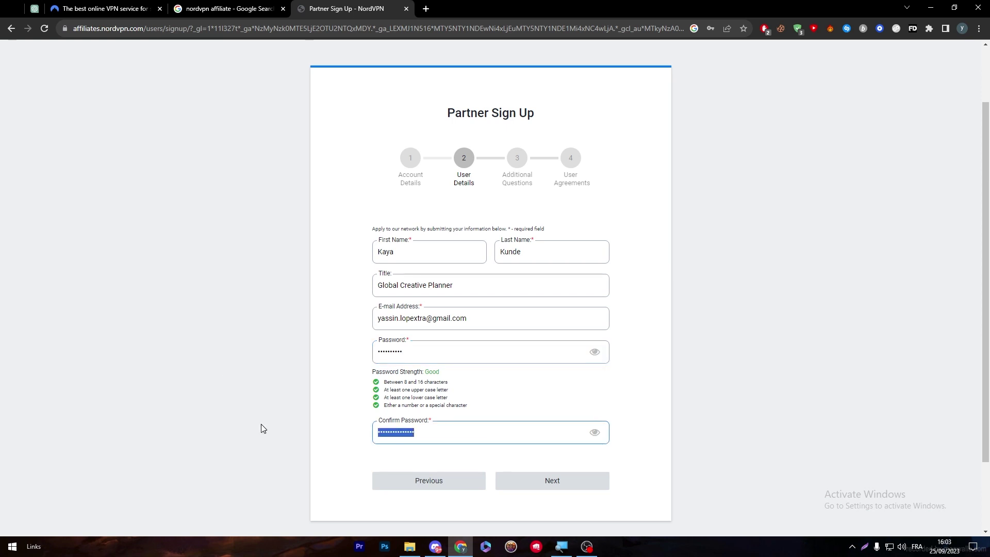
pyautogui.click(261, 424)
pyautogui.click(519, 479)
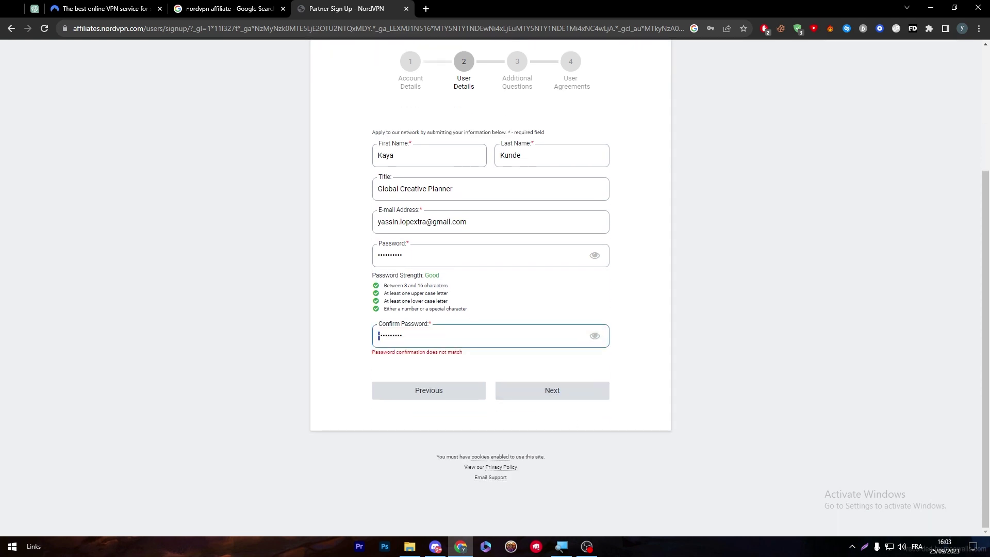
pyautogui.click(563, 390)
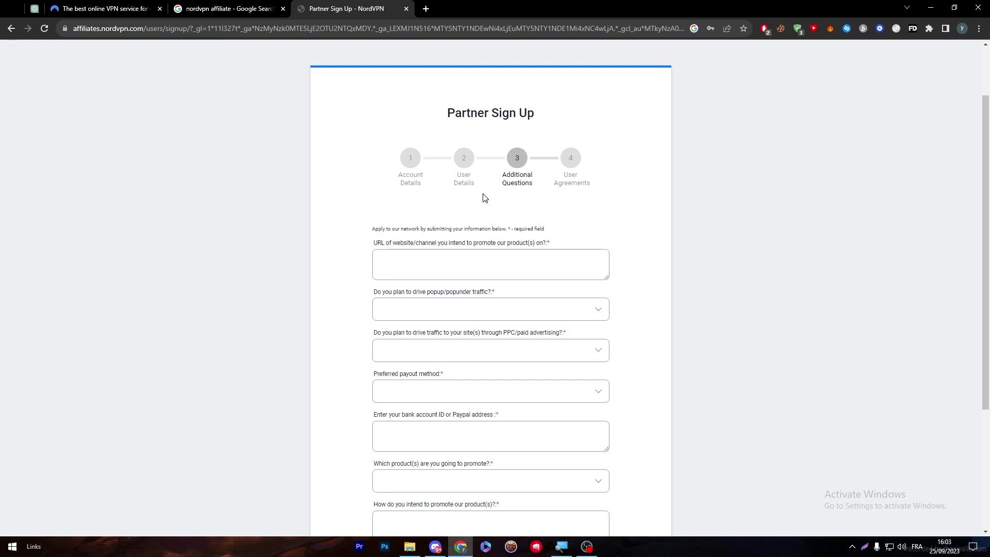
pyautogui.scroll(-1, 962, 173)
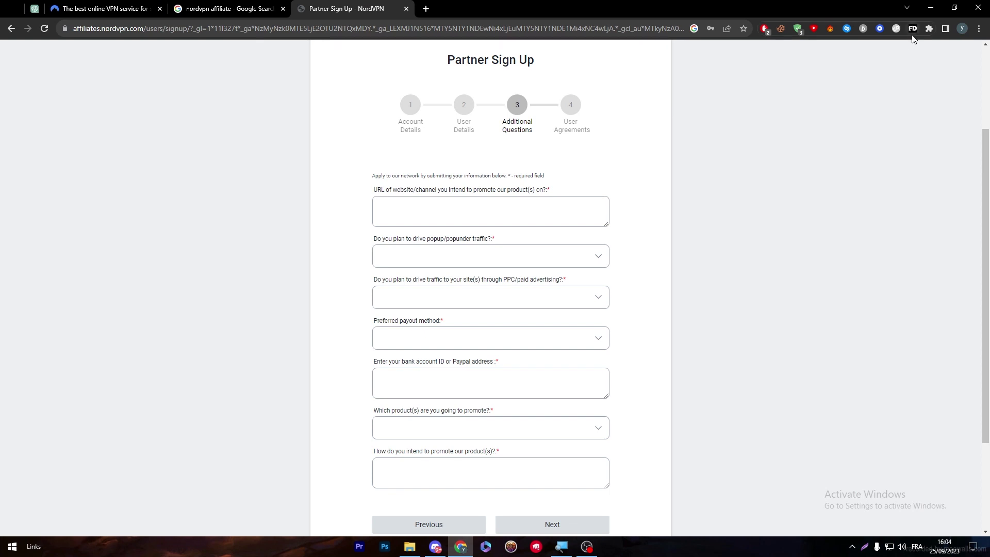
pyautogui.click(912, 28)
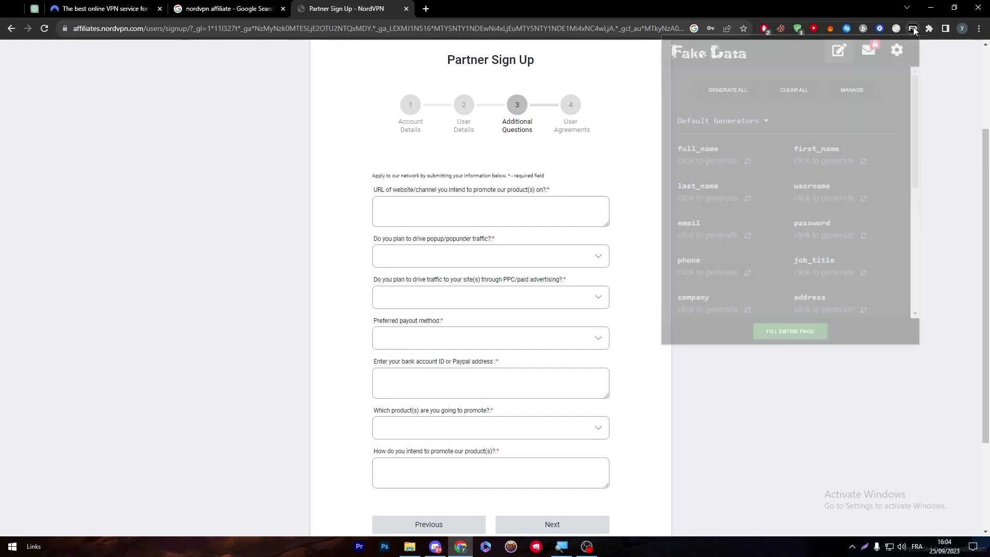
pyautogui.click(807, 332)
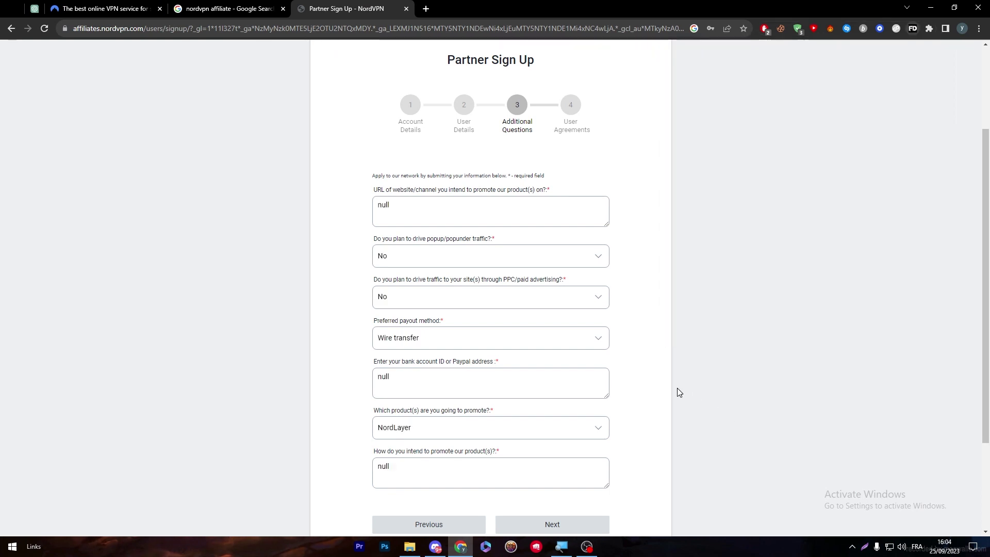
pyautogui.doubleClick(383, 205)
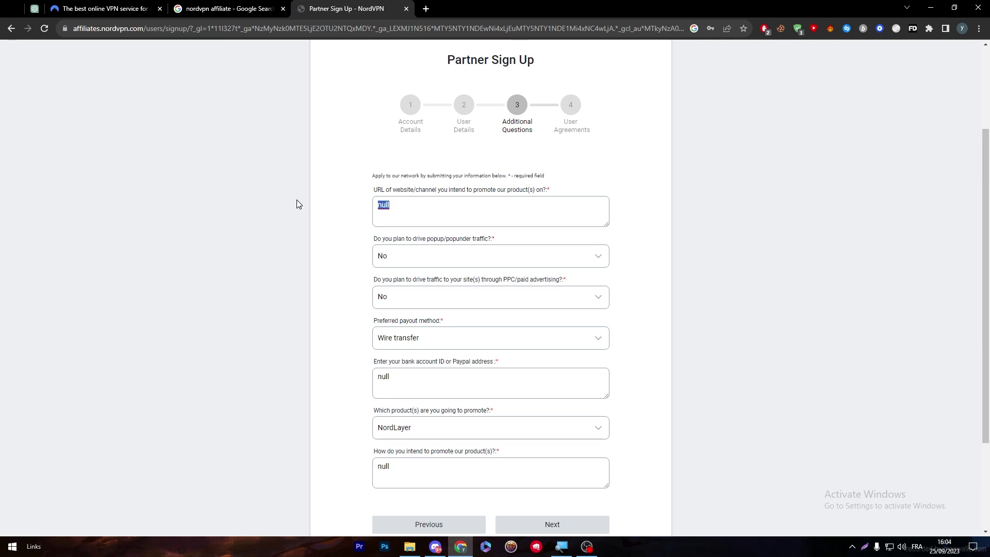
pyautogui.write('www.hesspress.com')
# Step: Answer No to popunder traffic and Yes to PPC advertising
pyautogui.click(487, 256)
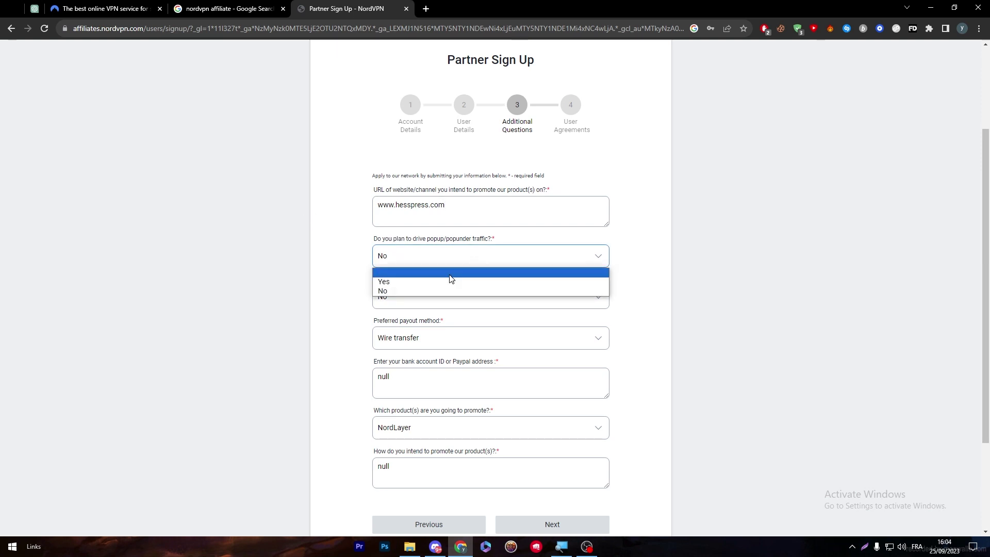
pyautogui.click(452, 260)
pyautogui.click(452, 260)
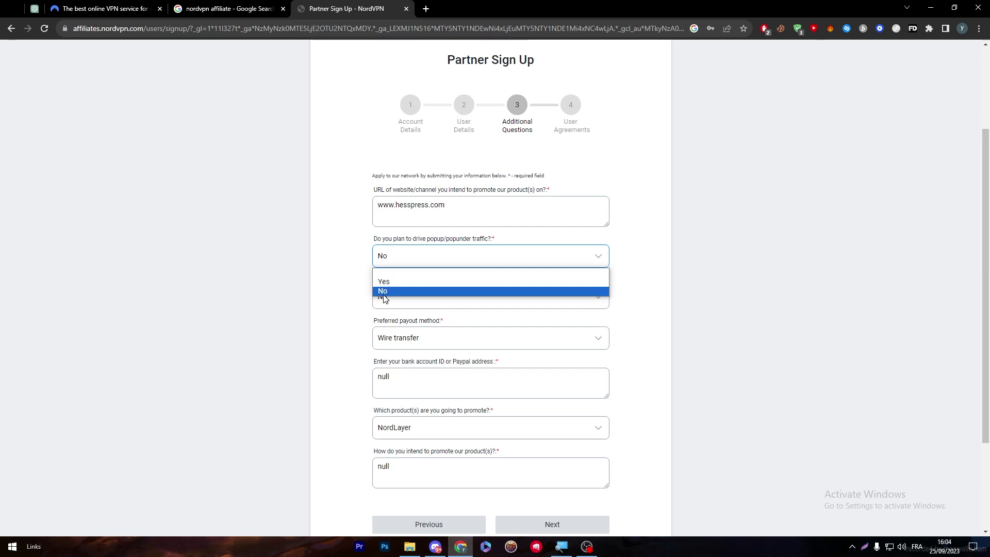
pyautogui.click(384, 292)
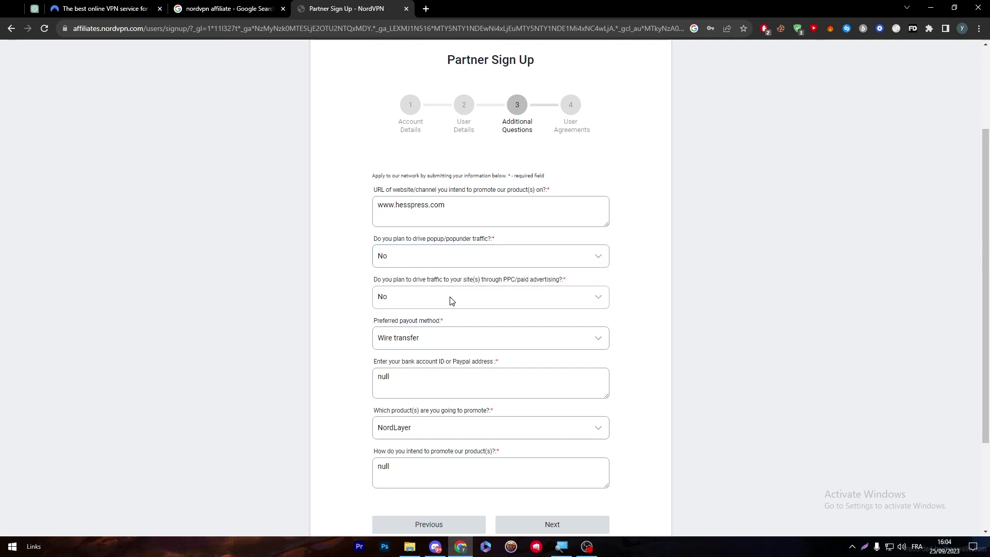
pyautogui.click(449, 301)
pyautogui.click(432, 317)
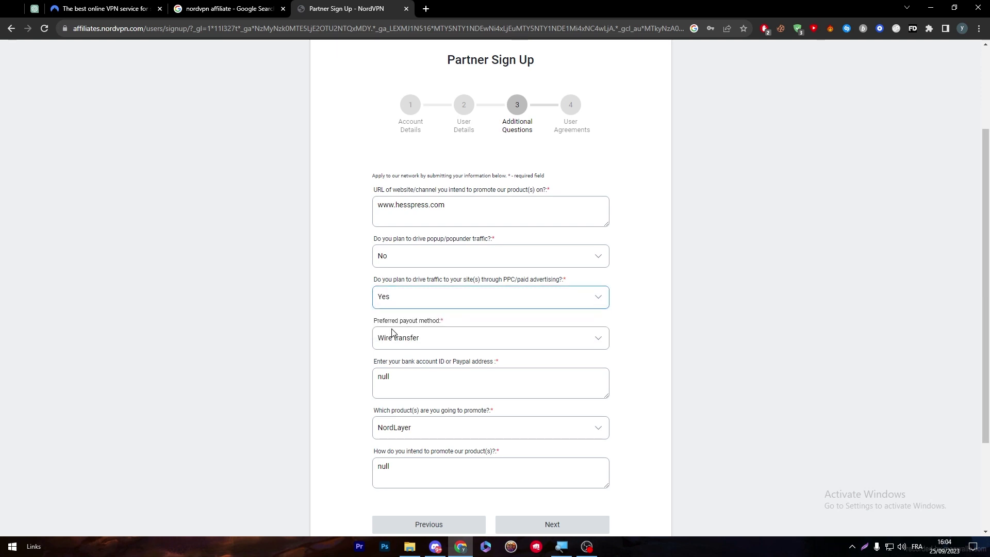
# Step: Choose Paypal payment as payout method and enter your PayPal e-mail address
pyautogui.click(471, 341)
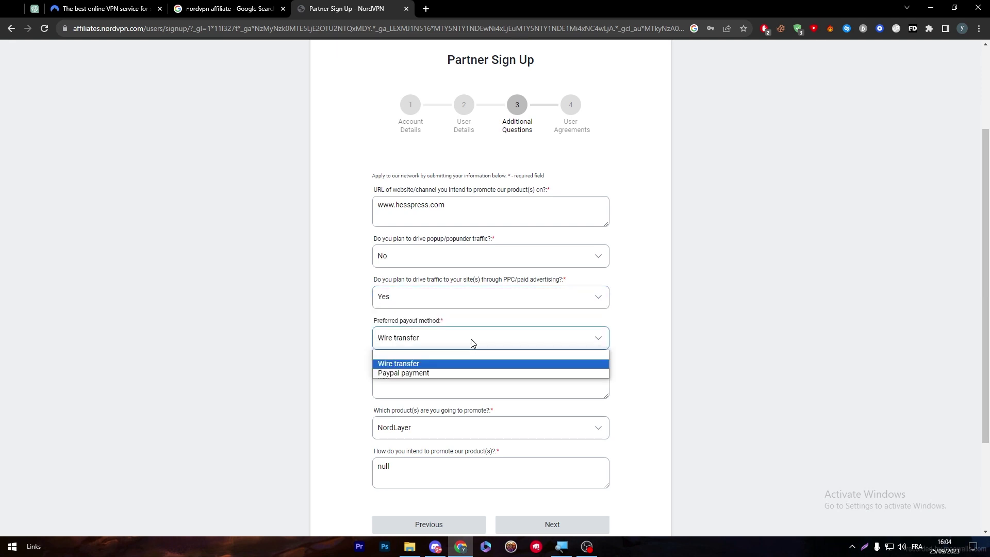
pyautogui.click(405, 373)
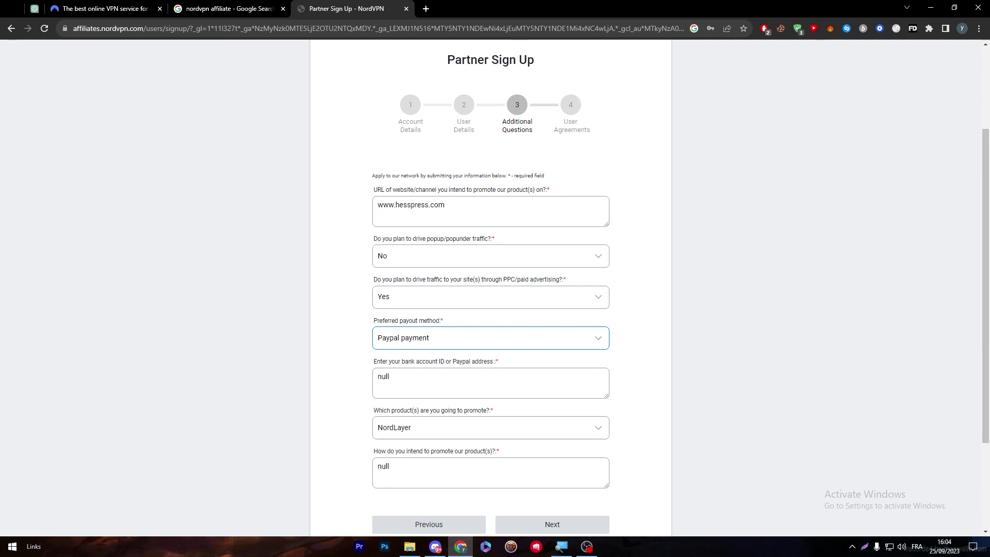
pyautogui.press('Tab')
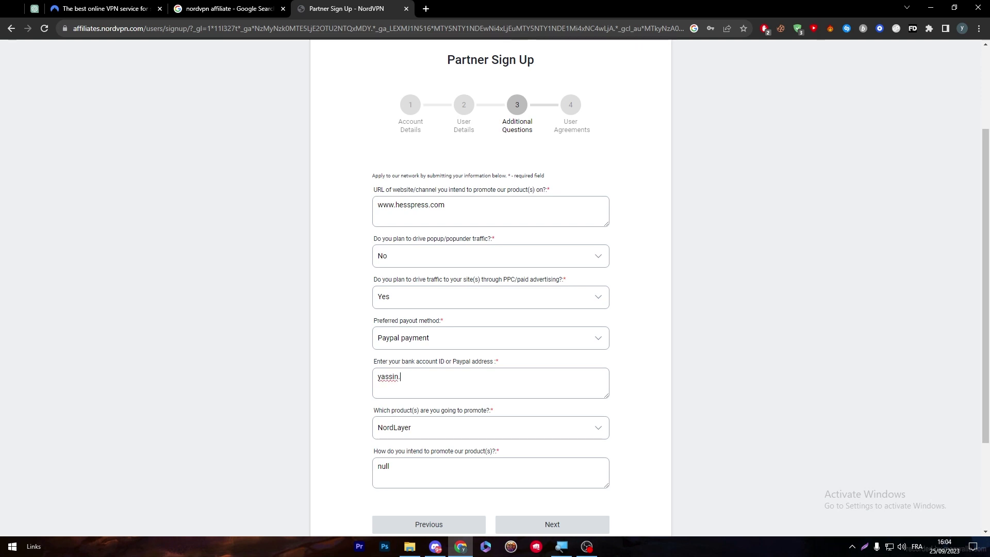
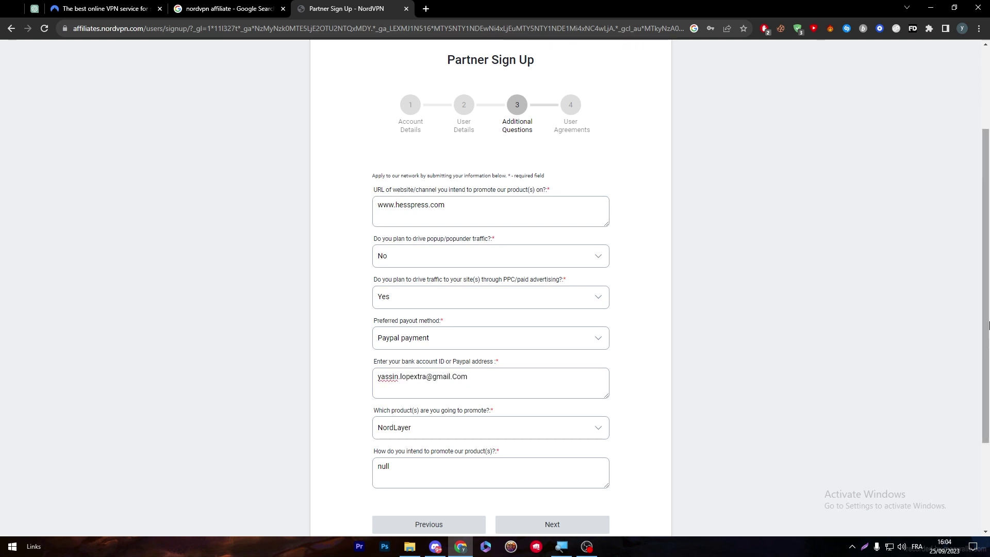
# Step: Choose NordVPN as the product and describe promotion as using Facebook ads
pyautogui.scroll(-3, 487, 335)
pyautogui.click(487, 335)
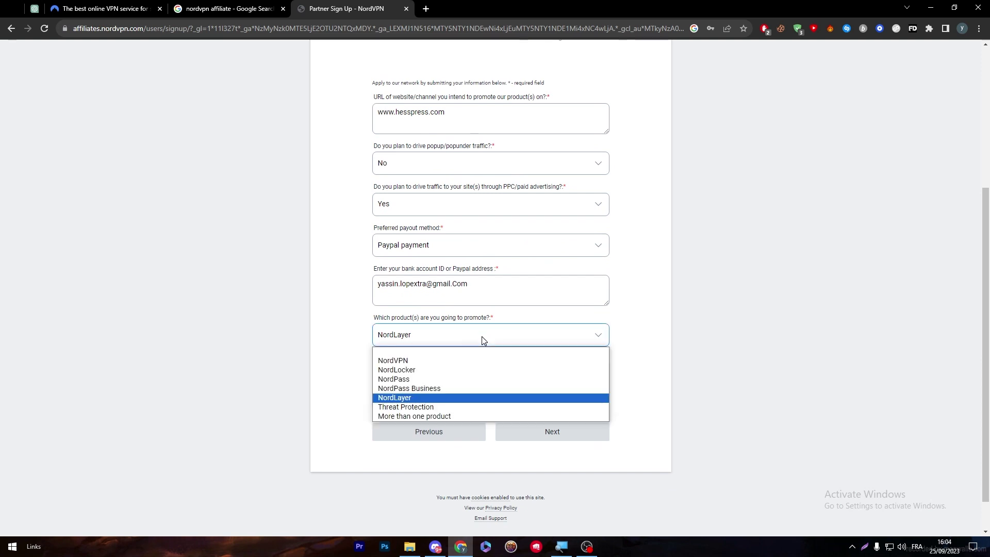
pyautogui.click(402, 360)
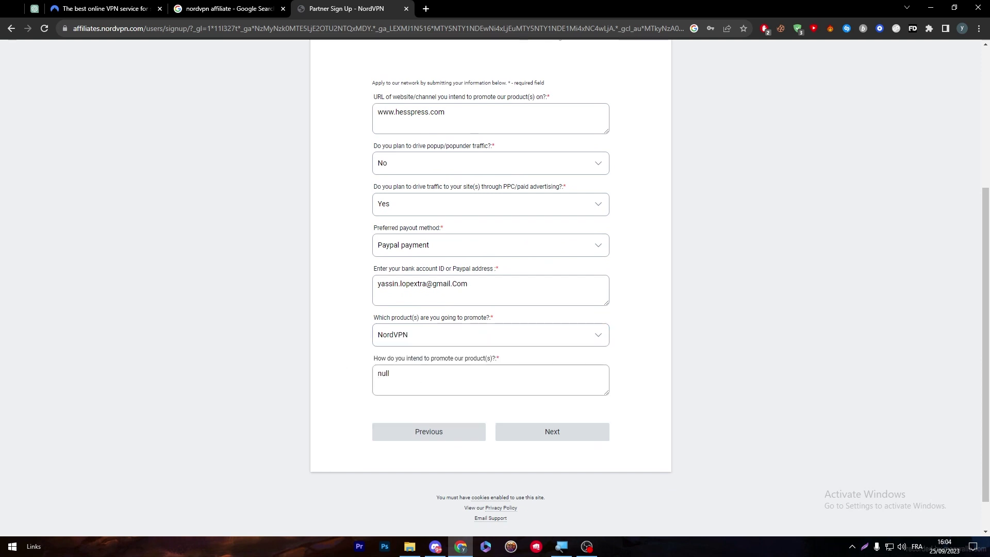
pyautogui.doubleClick(384, 374)
pyautogui.write('by using face')
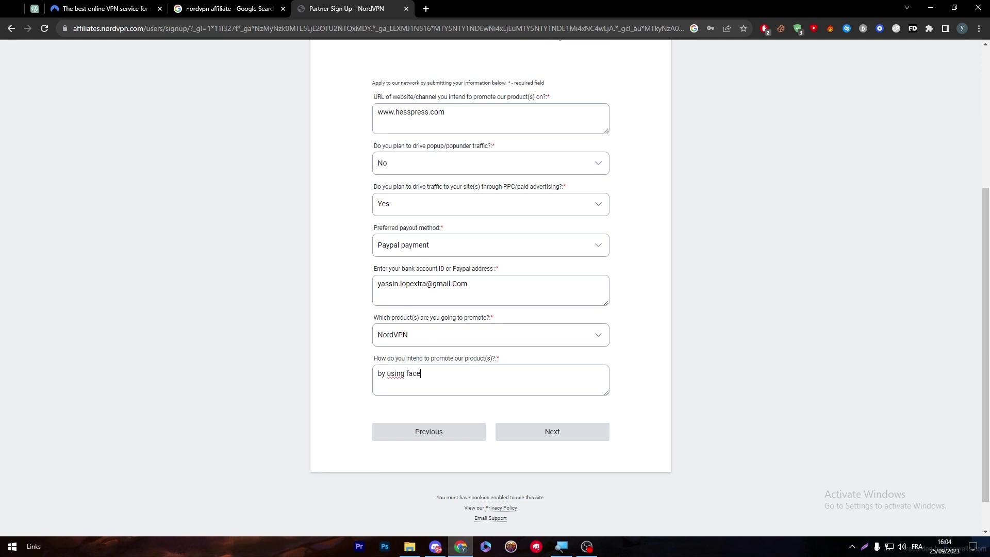
pyautogui.write('book adcs')
pyautogui.press('BackSpace')
pyautogui.press('BackSpace')
# Step: Accept the privacy policy, Terms and Conditions, and fraud-prevention consent, then submit the sign-up
pyautogui.write('s')
pyautogui.click(572, 436)
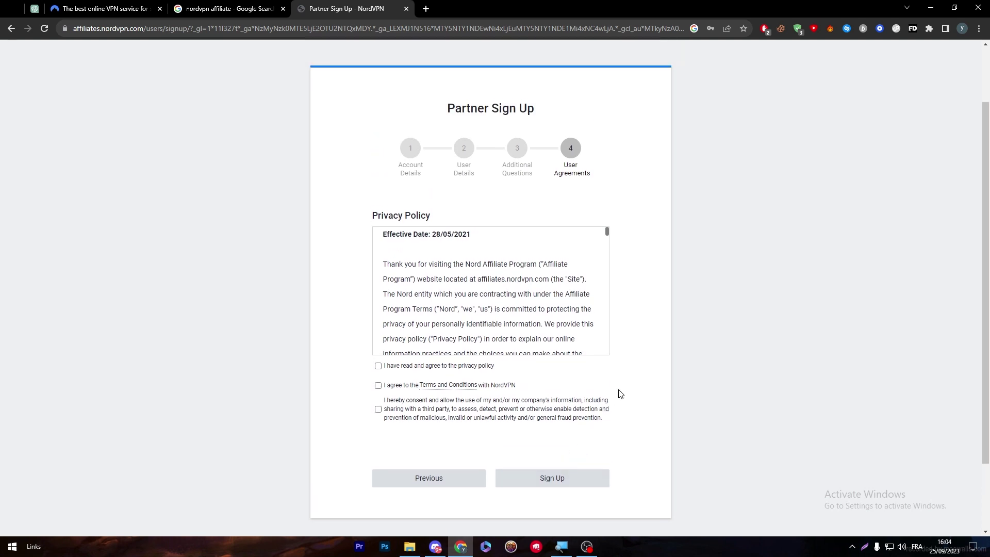
pyautogui.click(395, 366)
pyautogui.click(392, 385)
pyautogui.click(378, 409)
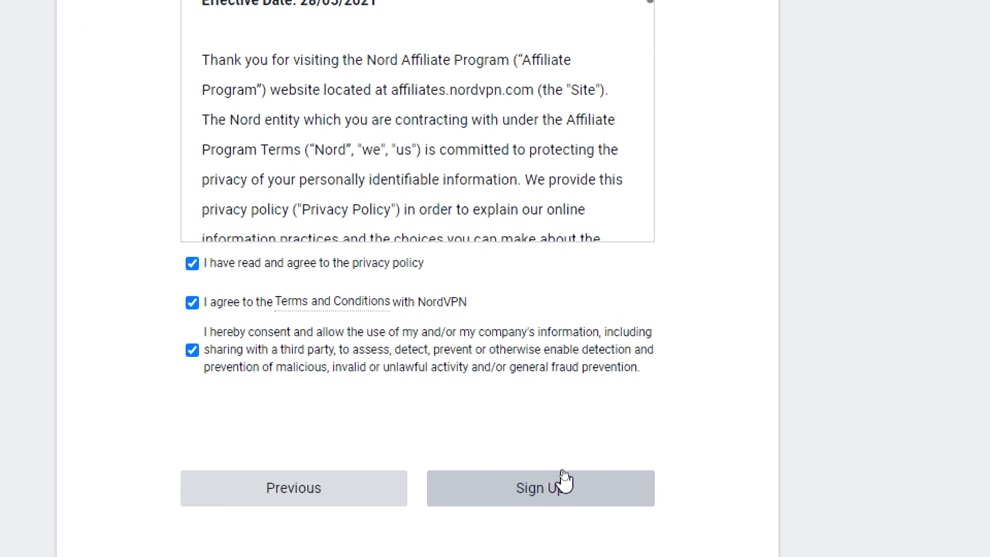
pyautogui.click(564, 481)
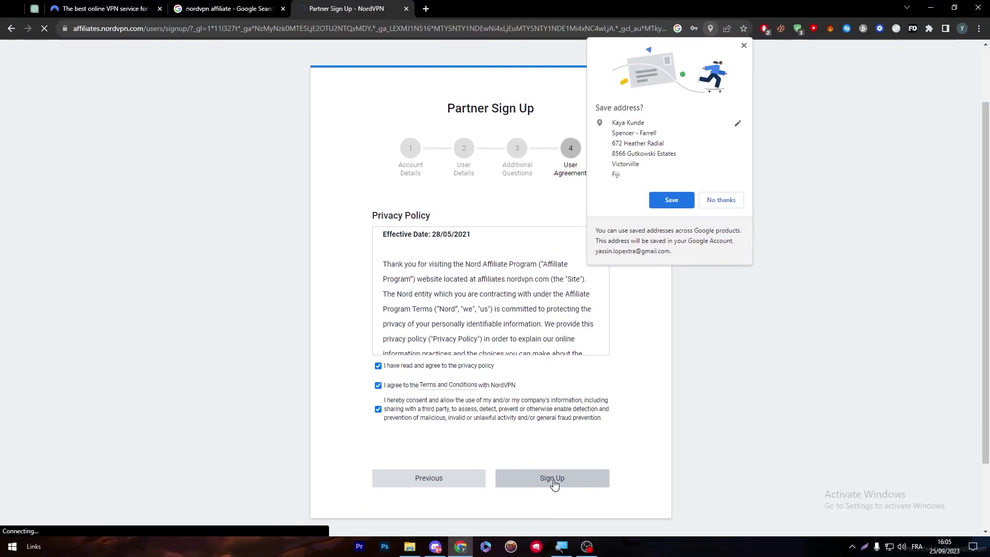
# Step: Dismiss Chrome's save-password and save-address offers and highlight the under-review notice
pyautogui.click(743, 47)
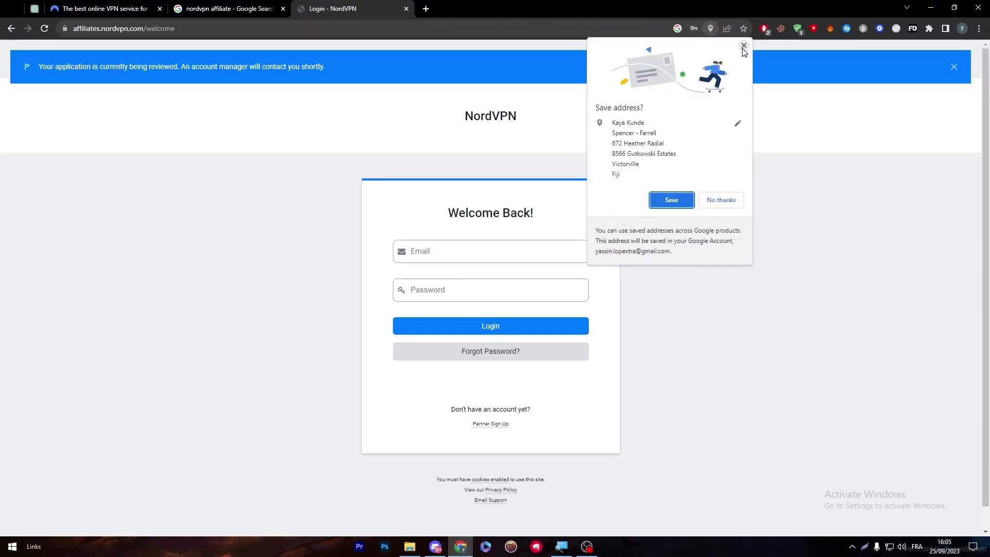
pyautogui.click(743, 47)
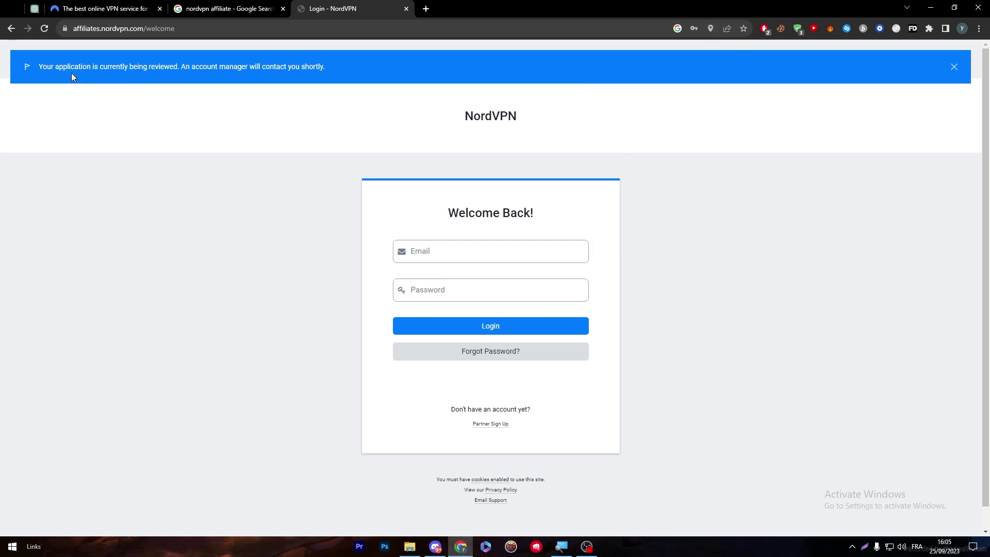
pyautogui.moveTo(92, 67); pyautogui.dragTo(151, 69)
pyautogui.click(165, 90)
# Step: Open Gmail in a new tab and open NordVPN's account-under-review email
pyautogui.click(425, 8)
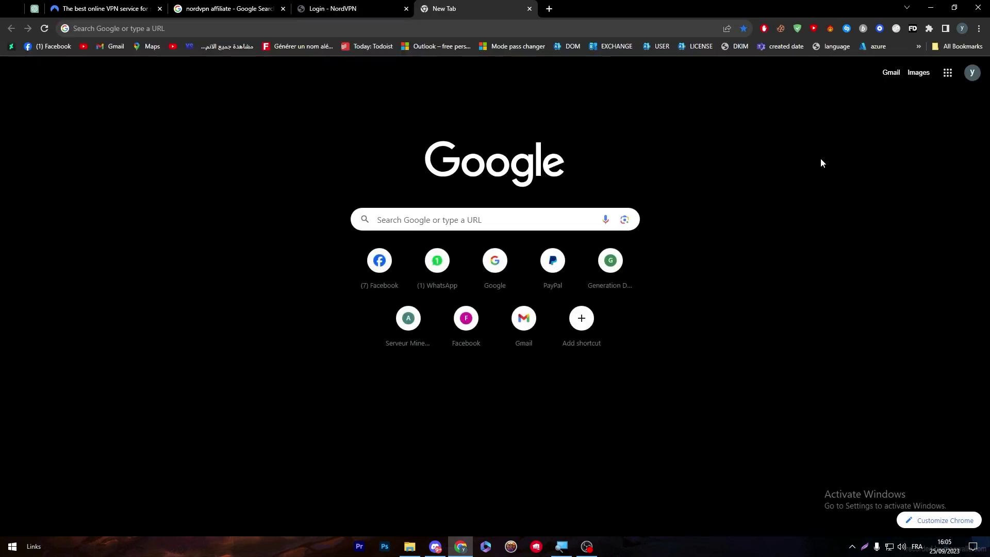
pyautogui.click(891, 77)
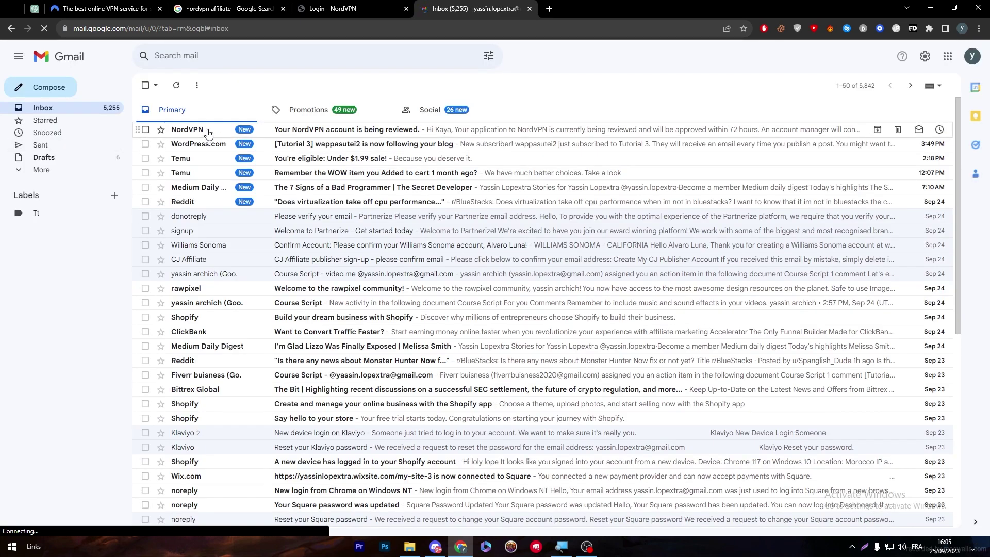
pyautogui.click(207, 131)
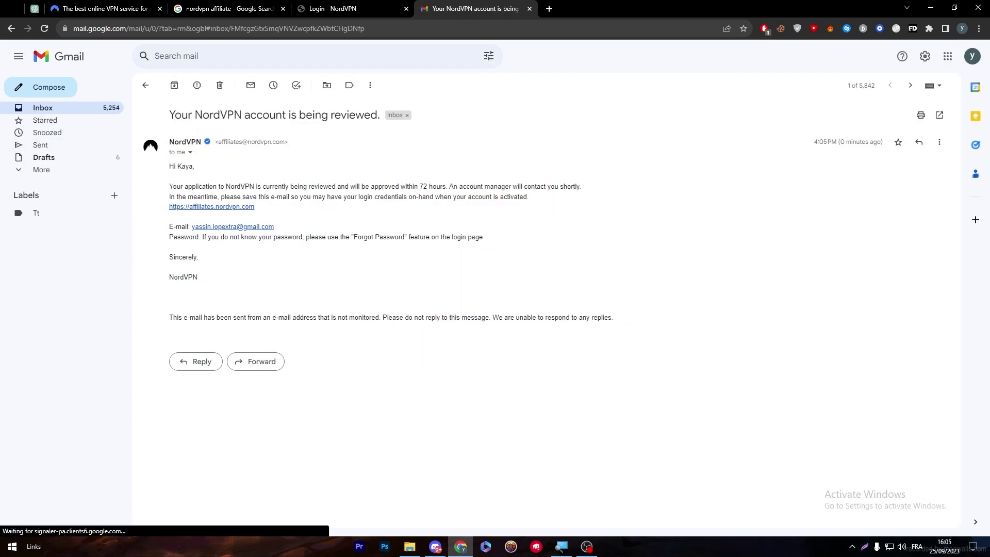
# Step: Highlight the review, activation and password lines of the email, then return to the NordVPN tab
pyautogui.moveTo(170, 186); pyautogui.dragTo(266, 187)
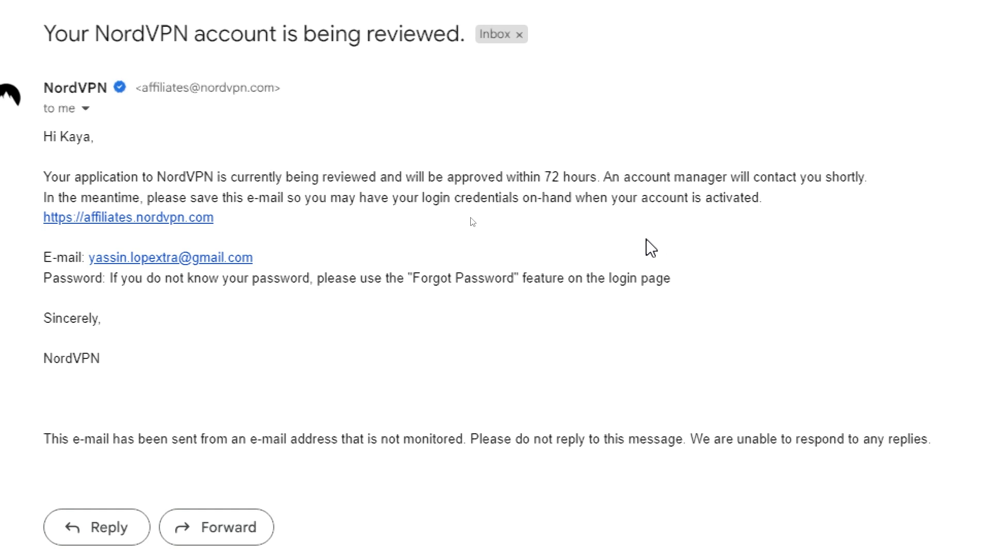
pyautogui.moveTo(635, 199); pyautogui.dragTo(771, 204)
pyautogui.click(770, 202)
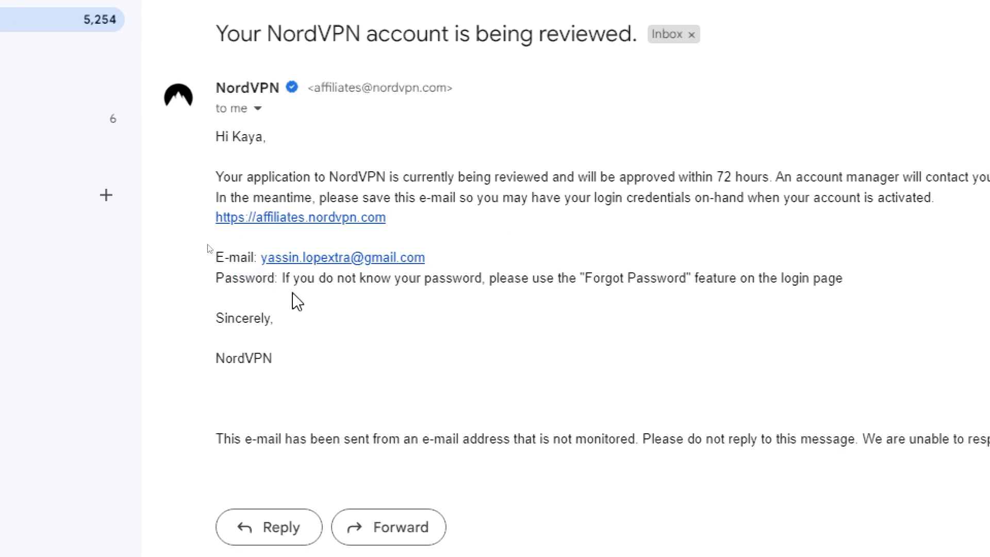
pyautogui.moveTo(366, 278); pyautogui.dragTo(453, 281)
pyautogui.click(479, 285)
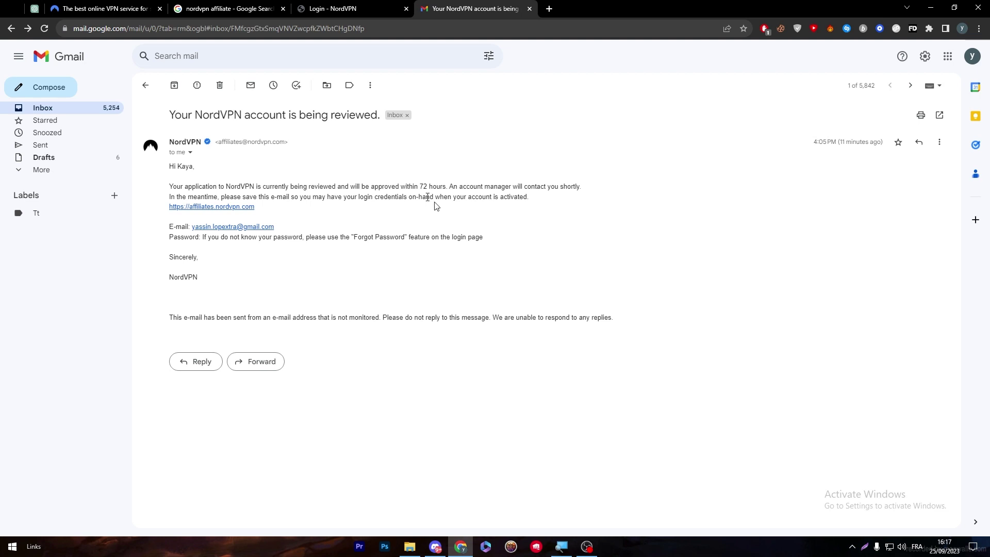
pyautogui.hotkey('ctrl', '2')
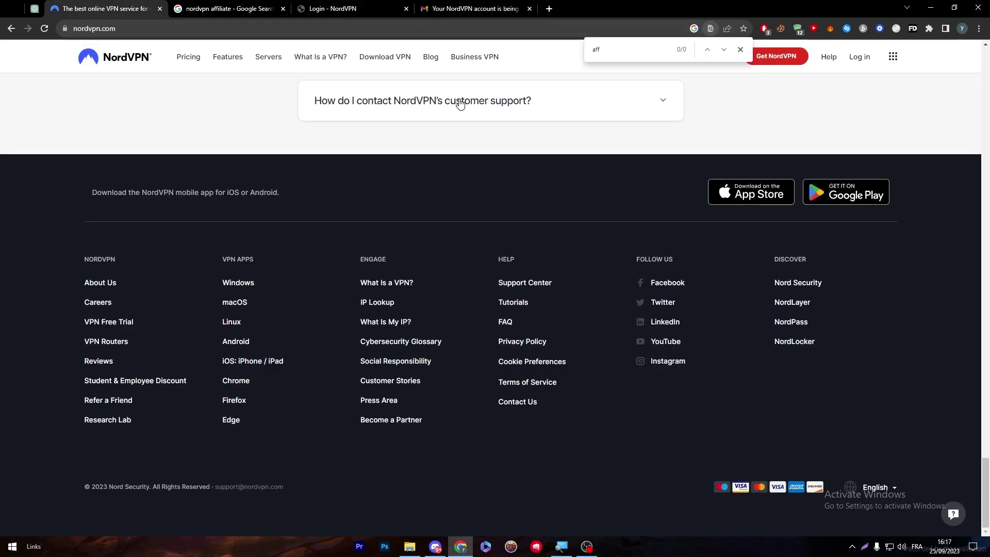
# Step: Search 'nordvpn affiliate' from the address bar and open the 'Join our VPN Affiliate Program' result
pyautogui.click(988, 222)
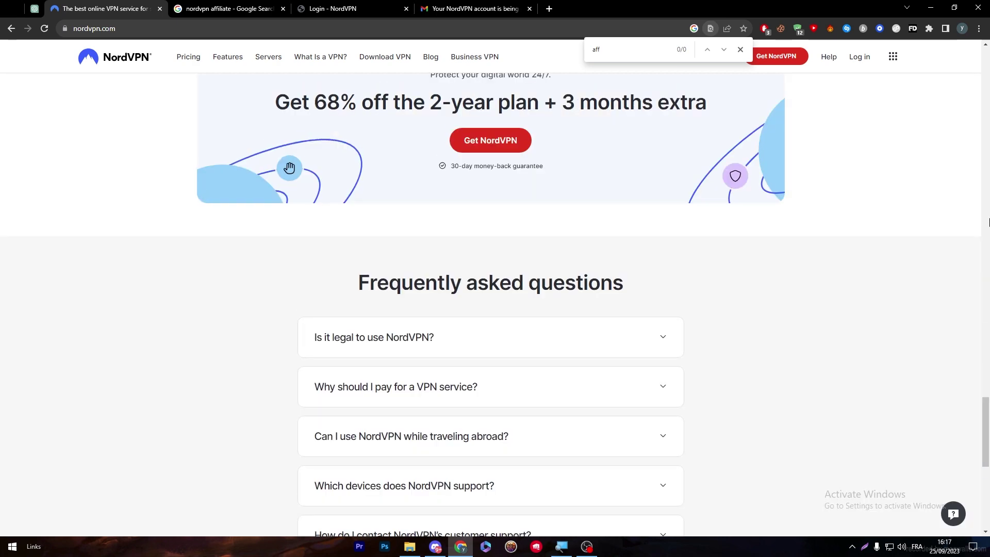
pyautogui.moveTo(987, 222); pyautogui.dragTo(940, 68)
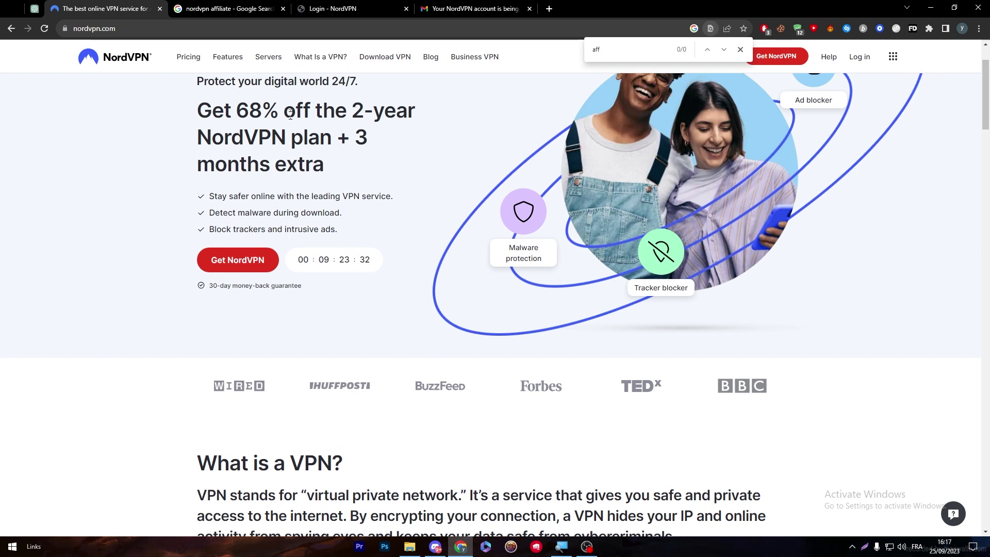
pyautogui.click(145, 27)
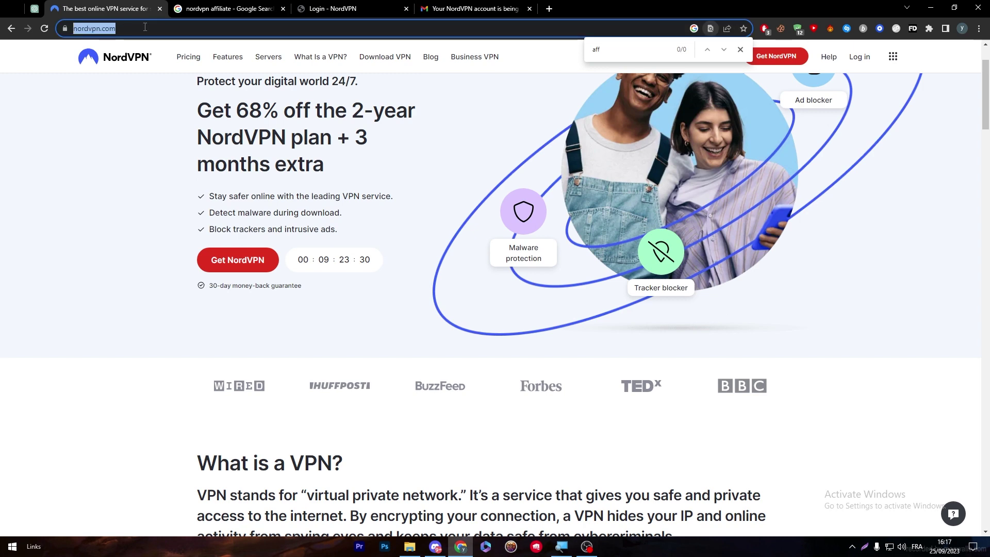
pyautogui.write('nord')
pyautogui.press('Return')
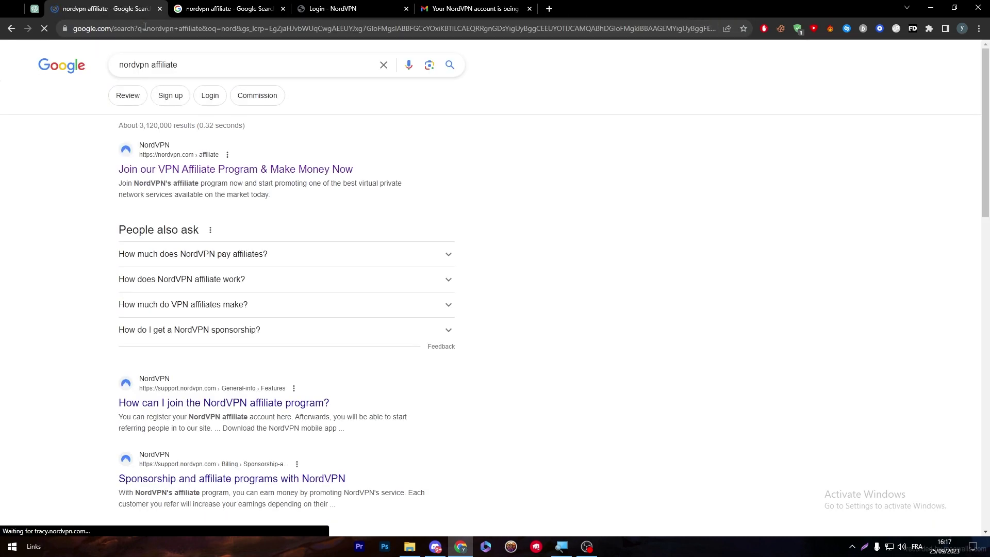
pyautogui.click(195, 160)
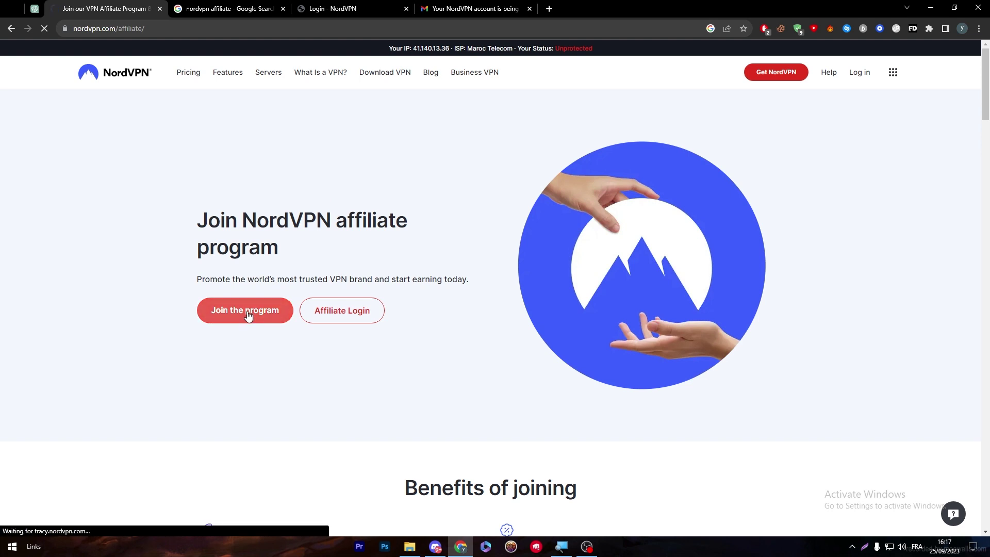
# Step: Start a new sign-up and fill Account Details with Fake Data's generated values
pyautogui.click(247, 313)
pyautogui.scroll(-1, 988, 231)
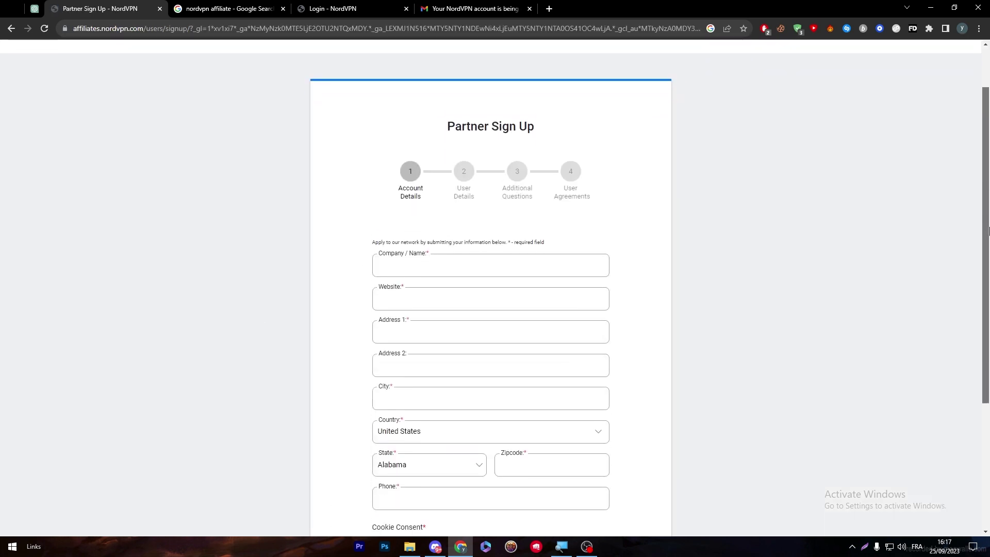
pyautogui.moveTo(988, 230); pyautogui.dragTo(984, 305)
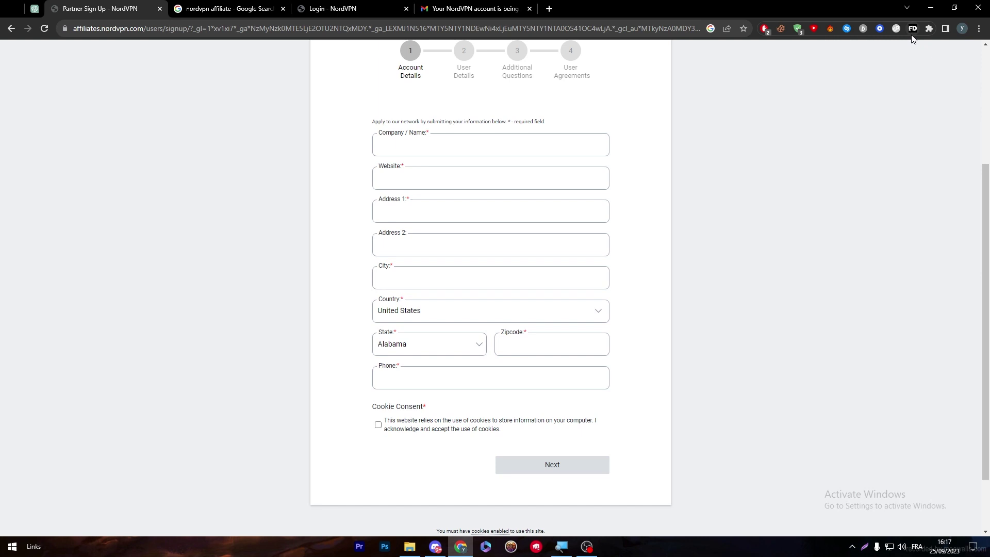
pyautogui.click(911, 30)
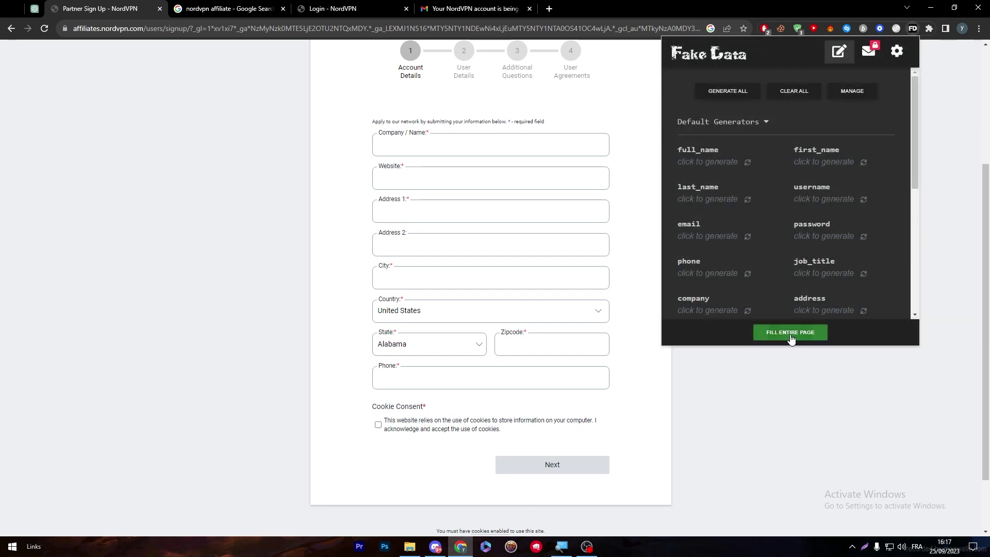
pyautogui.click(792, 333)
pyautogui.click(530, 465)
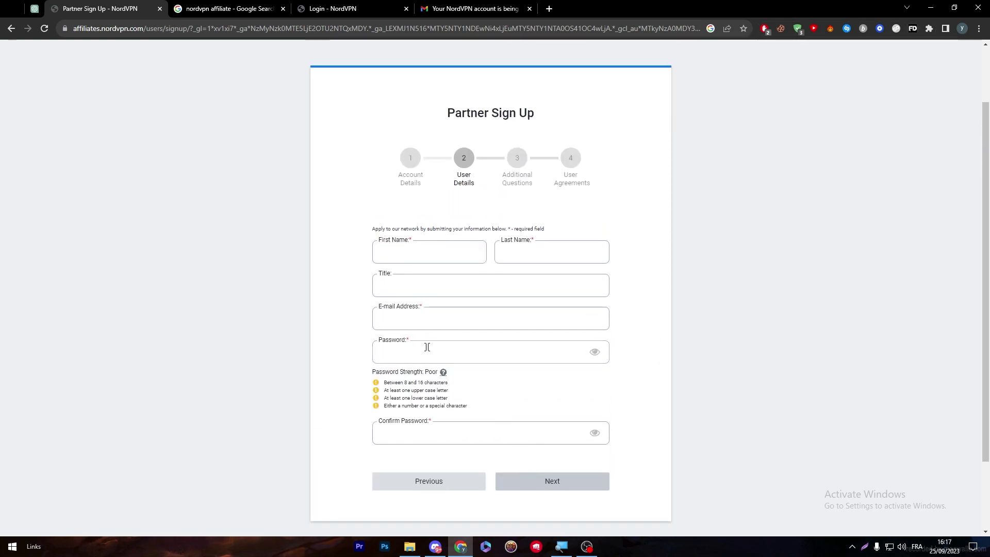
# Step: Fill User Details with generated data, continue to step 3, and list the promotable products
pyautogui.click(912, 29)
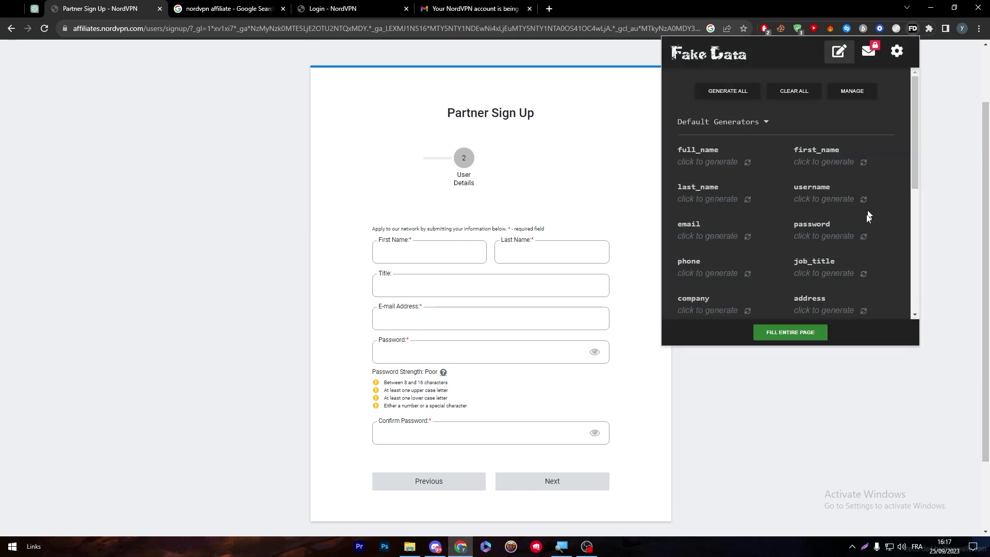
pyautogui.click(785, 333)
pyautogui.click(530, 481)
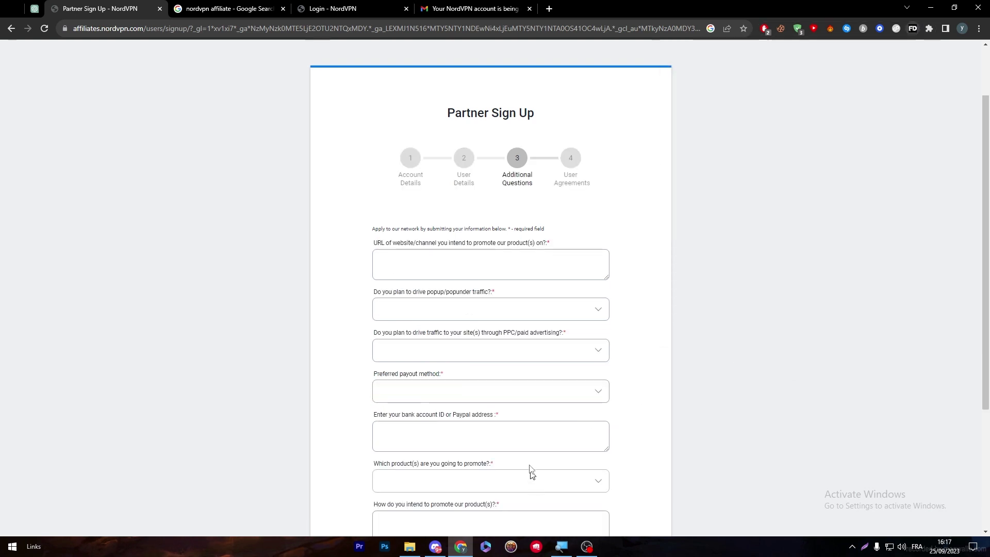
pyautogui.scroll(-4, 531, 471)
pyautogui.click(537, 299)
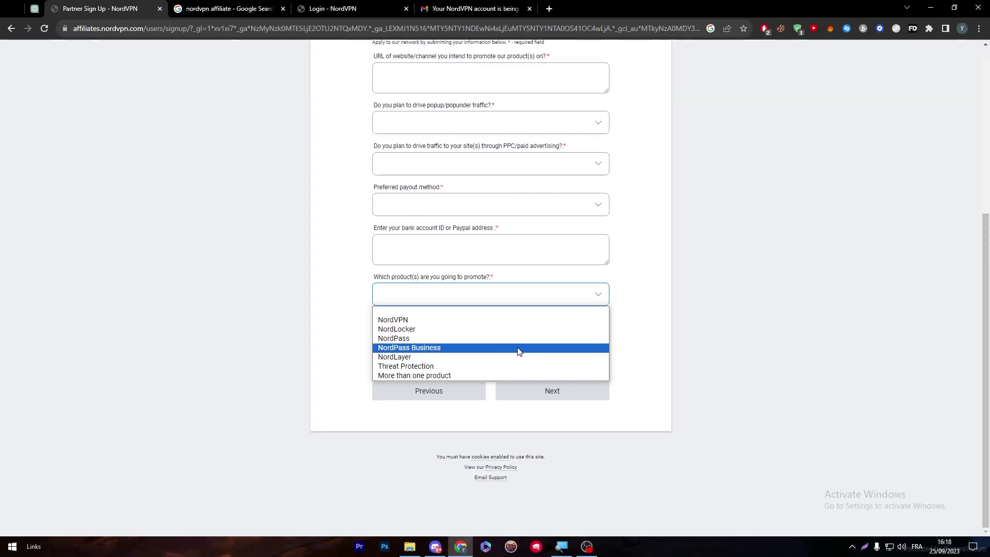
pyautogui.click(965, 271)
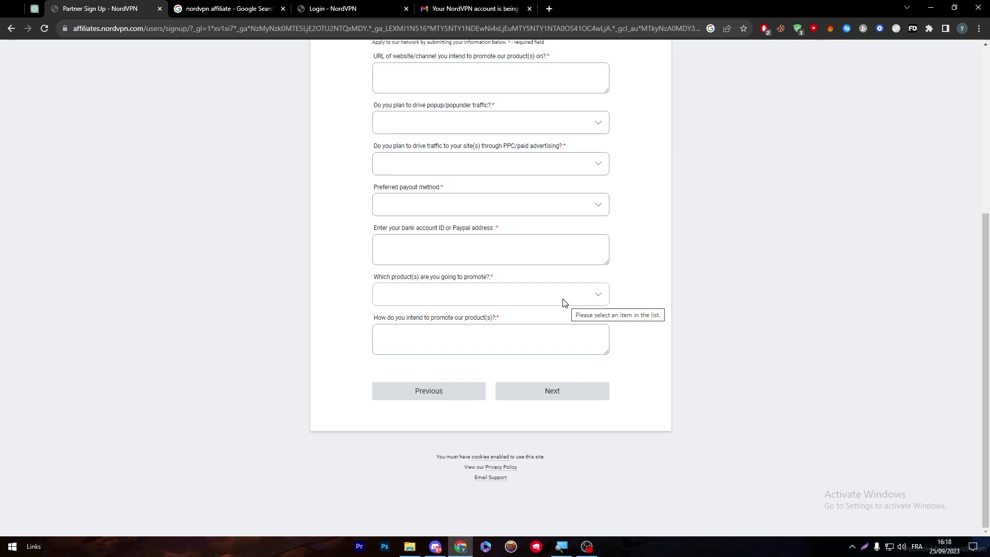
pyautogui.click(563, 302)
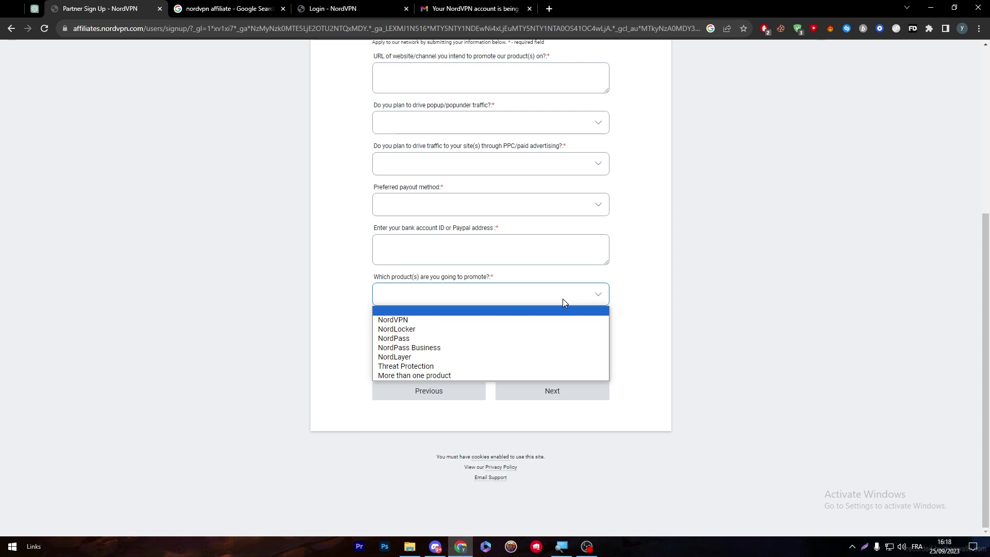
pyautogui.click(562, 302)
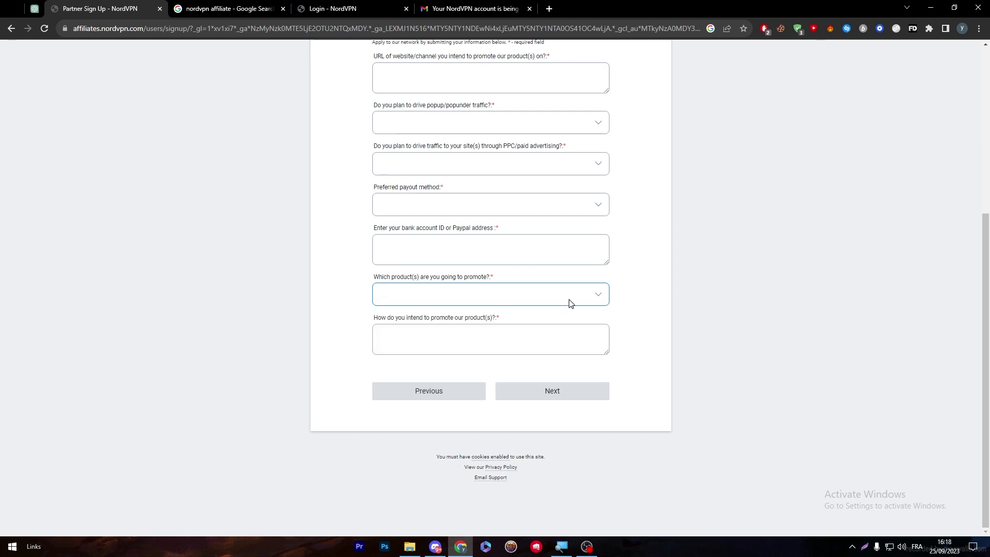
pyautogui.click(417, 300)
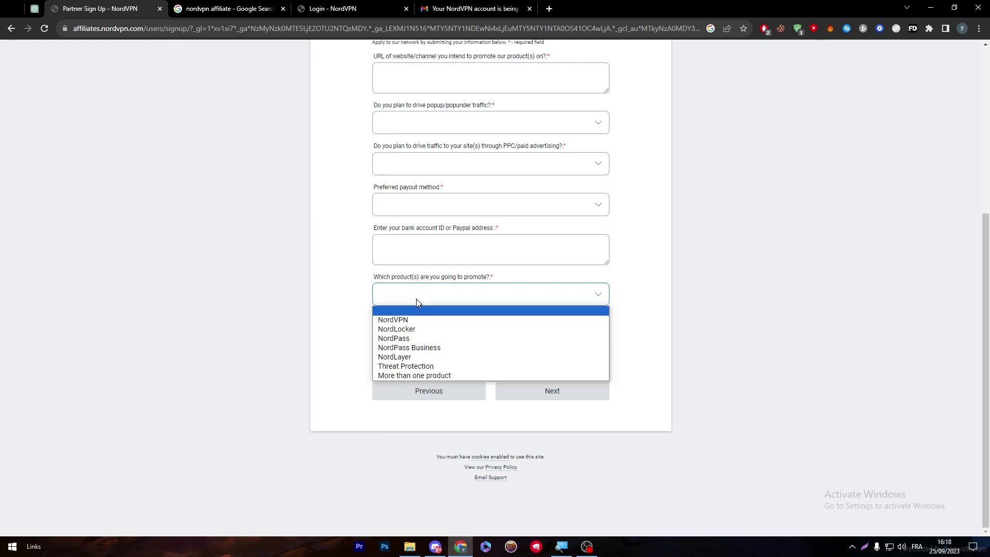
pyautogui.click(417, 301)
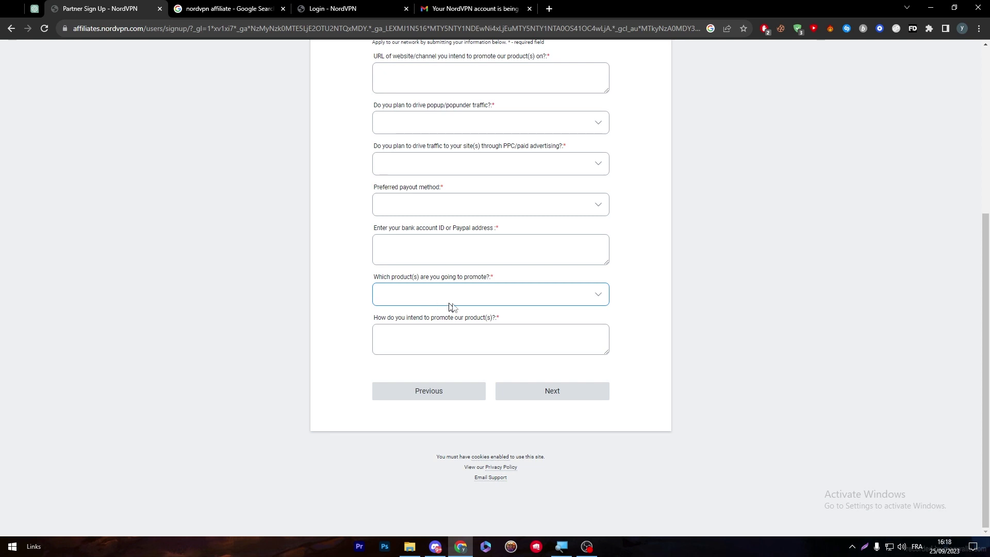
pyautogui.scroll(3, 988, 324)
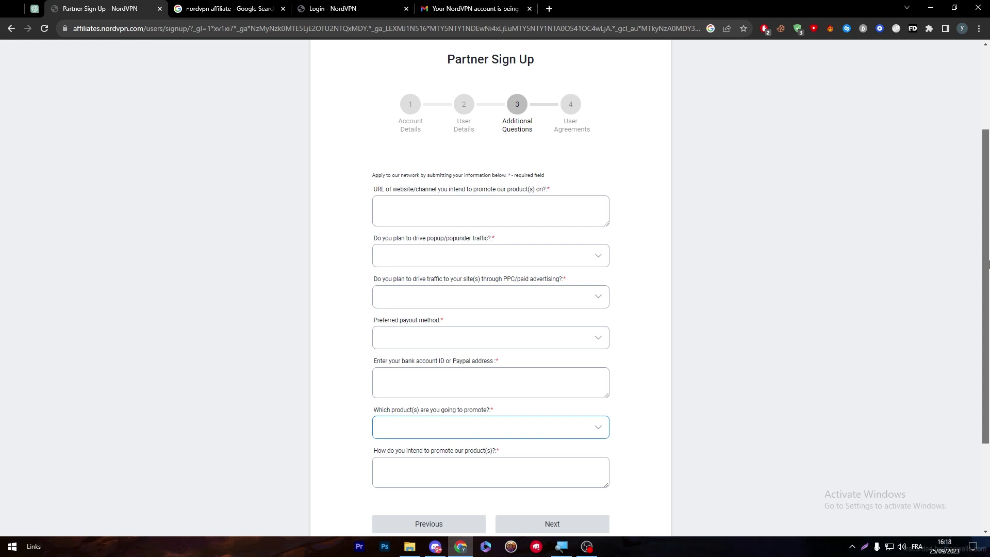
pyautogui.scroll(3, 989, 264)
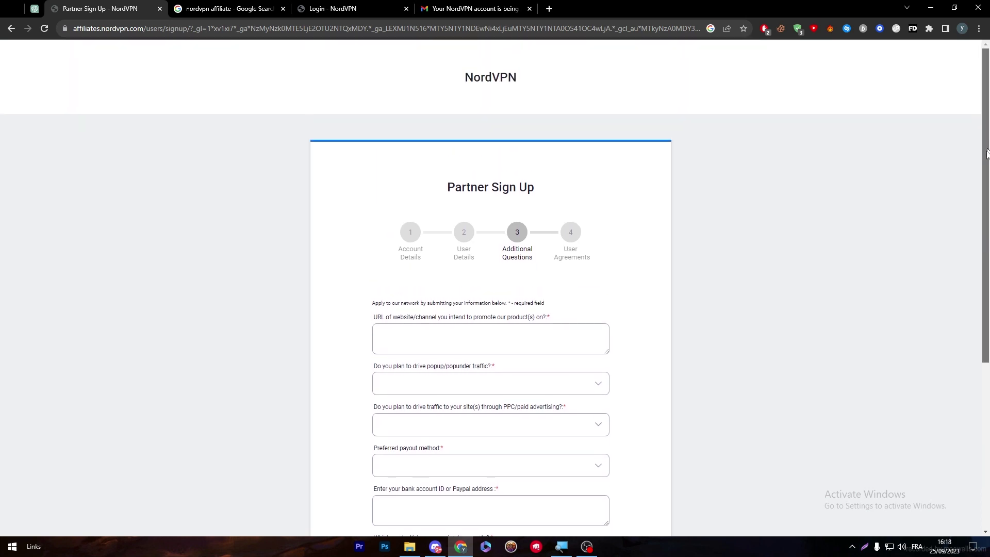
pyautogui.scroll(-5, 981, 389)
pyautogui.click(972, 436)
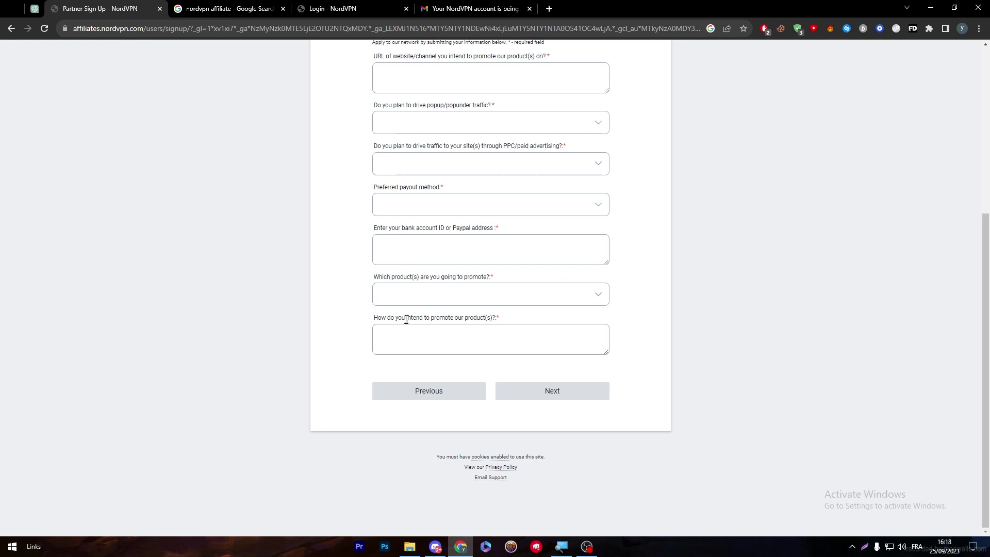
pyautogui.scroll(4, 710, 267)
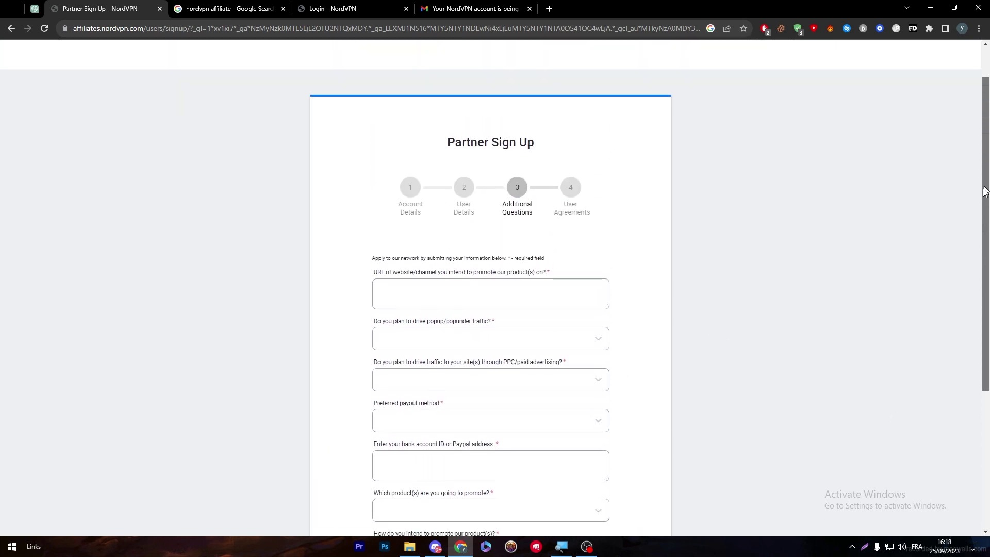
pyautogui.scroll(-3, 948, 296)
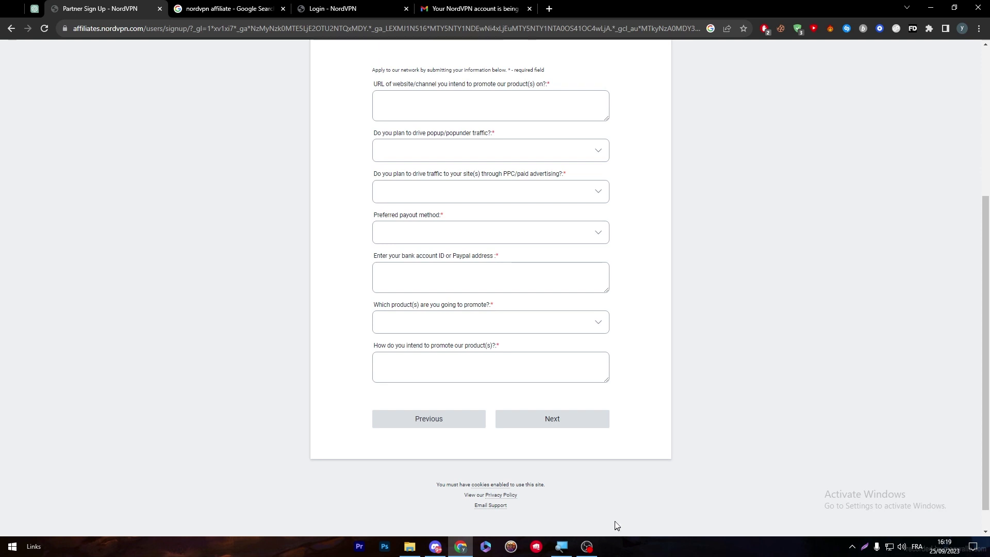
pyautogui.scroll(5, 951, 361)
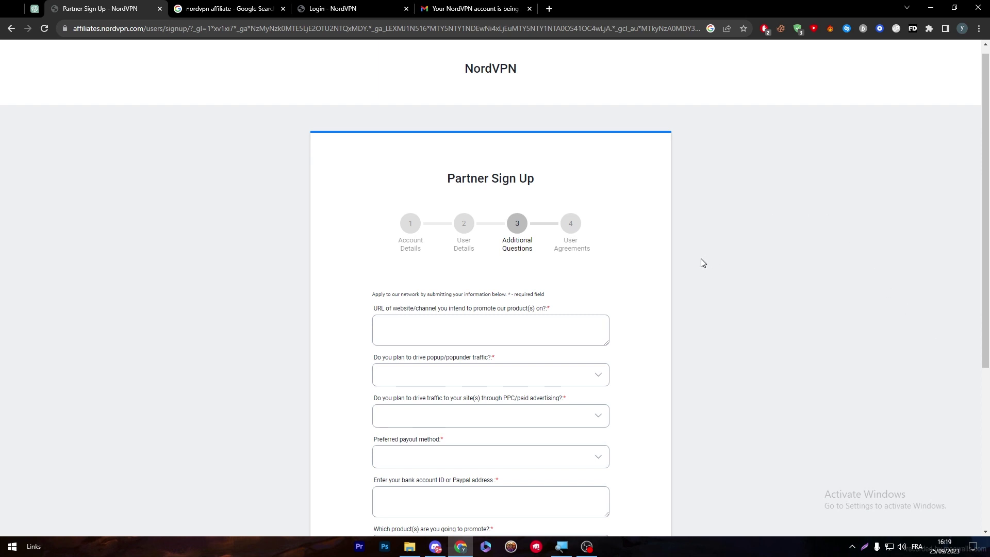
# Step: Show the Gmail confirmation email and highlight its paragraph about the 72-hour review
pyautogui.click(454, 15)
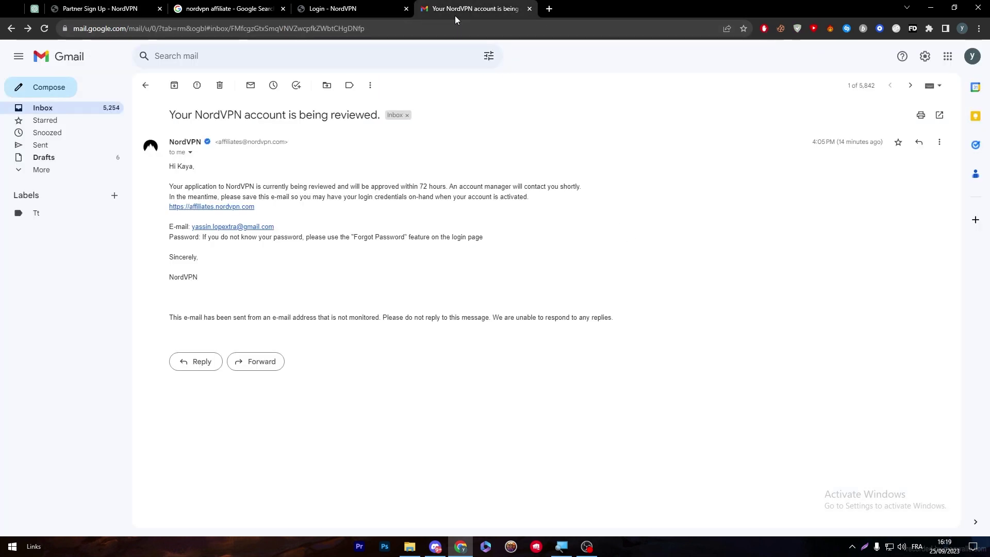
pyautogui.moveTo(169, 186); pyautogui.dragTo(300, 210)
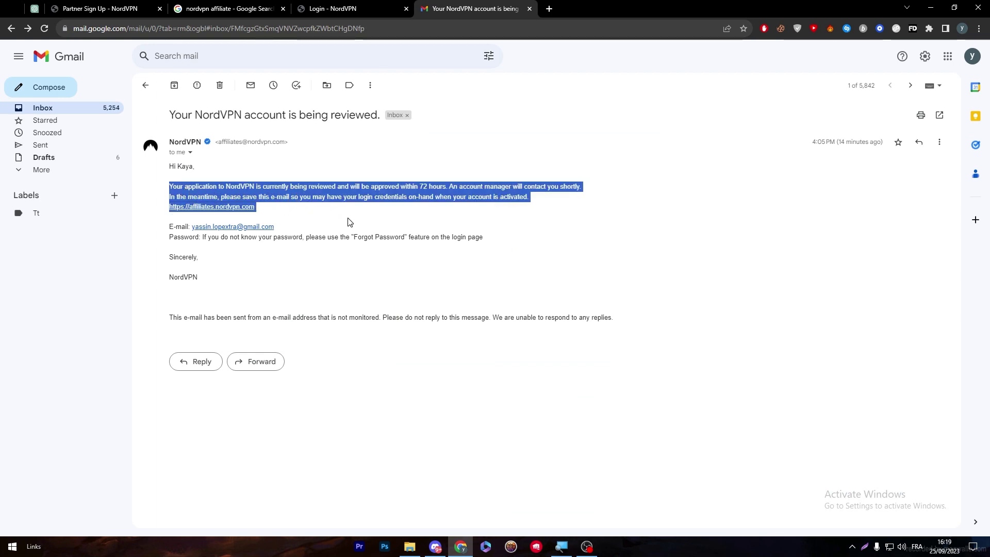
pyautogui.click(290, 216)
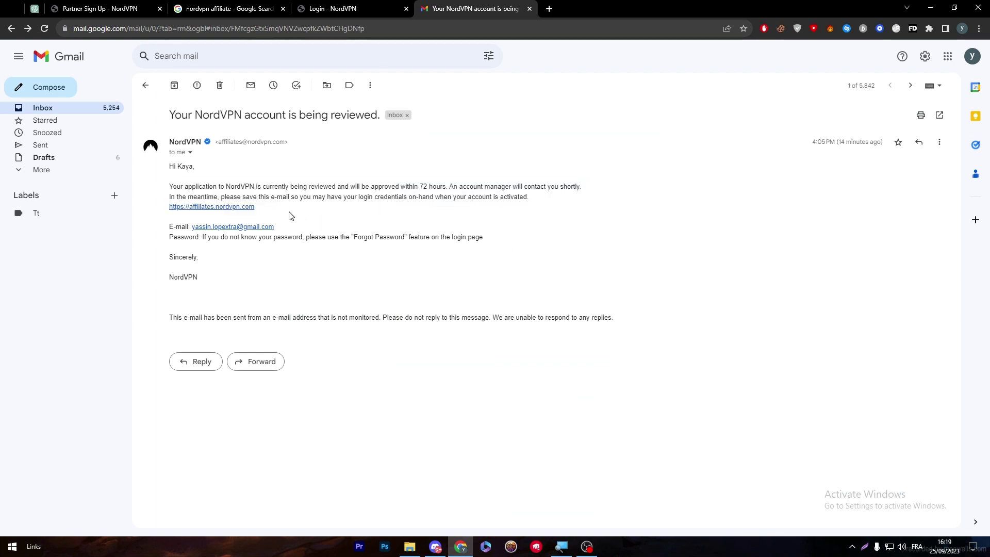